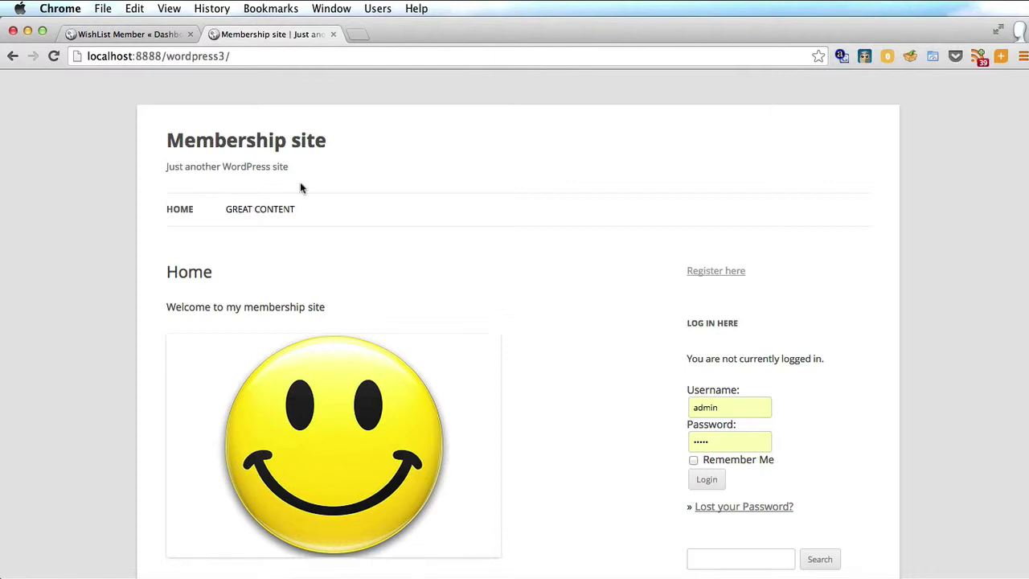
Confirm Great Content is restricted, scroll the general New Member Registration form, and start a new tab
{"action": "left_click", "coordinate": [269, 210]}
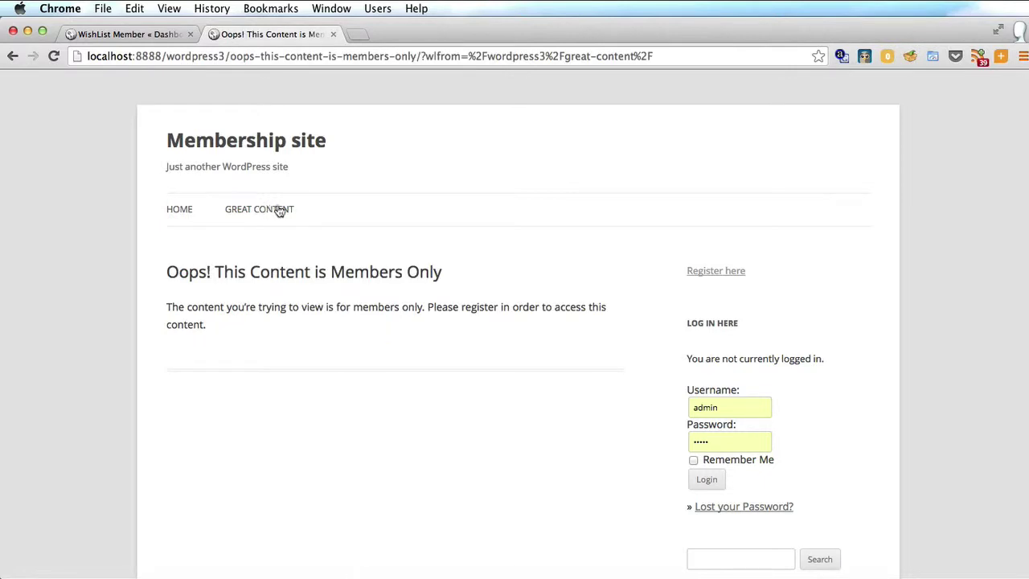
{"action": "left_click", "coordinate": [700, 276]}
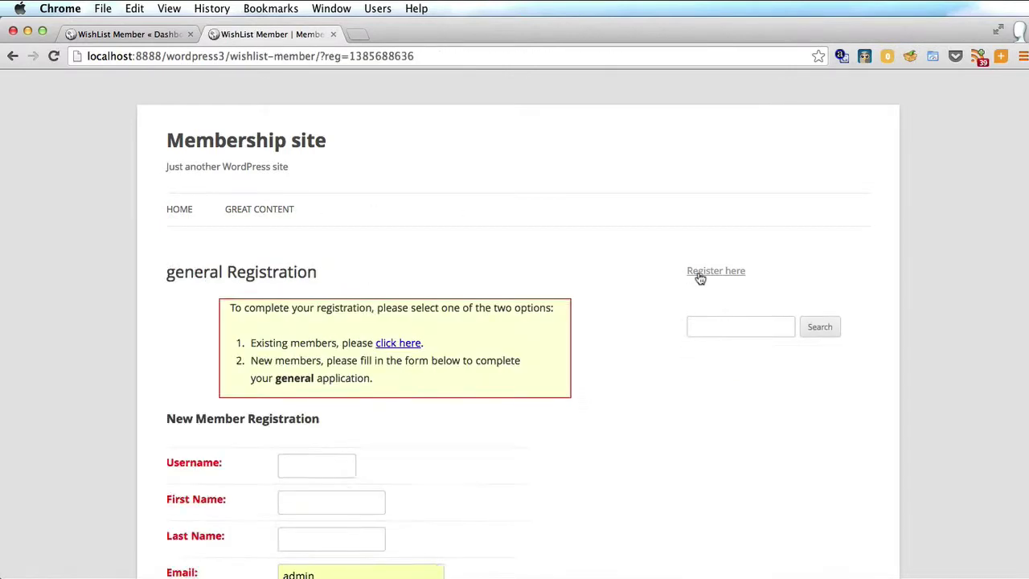
{"action": "scroll", "coordinate": [700, 278], "scroll_direction": "down", "scroll_amount": 3}
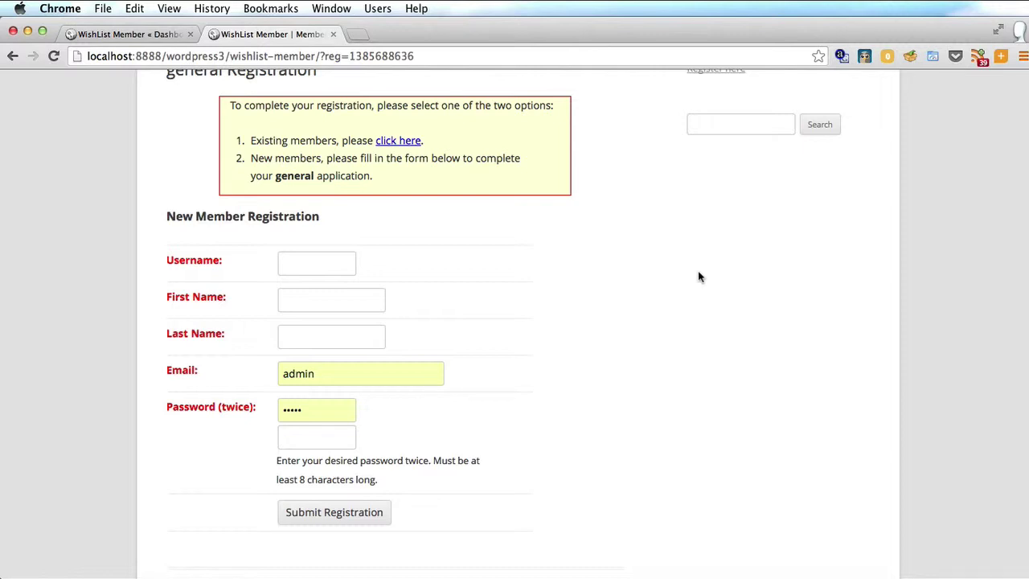
{"action": "key", "text": "super+t"}
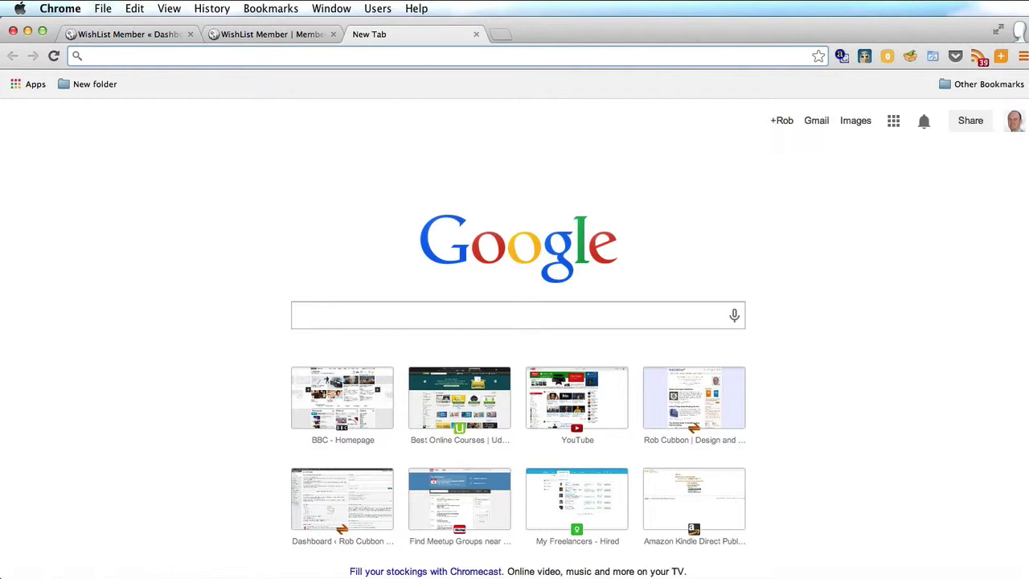
Load the Wishlist Registration Widget sales page through the robcubbon.com/go/wlregwidget address
{"action": "type", "text": "robcubbon.com"}
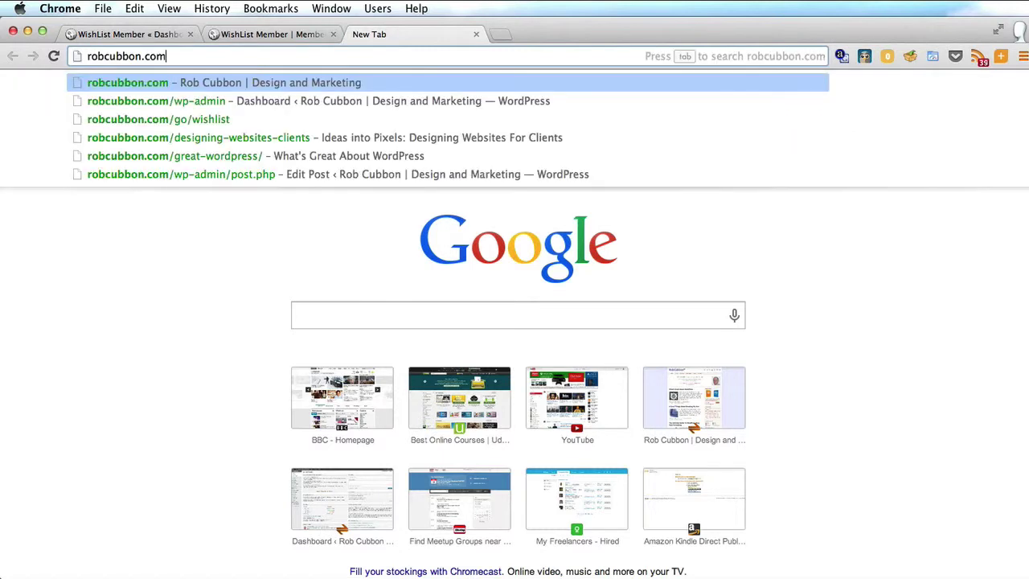
{"action": "type", "text": "/go/"}
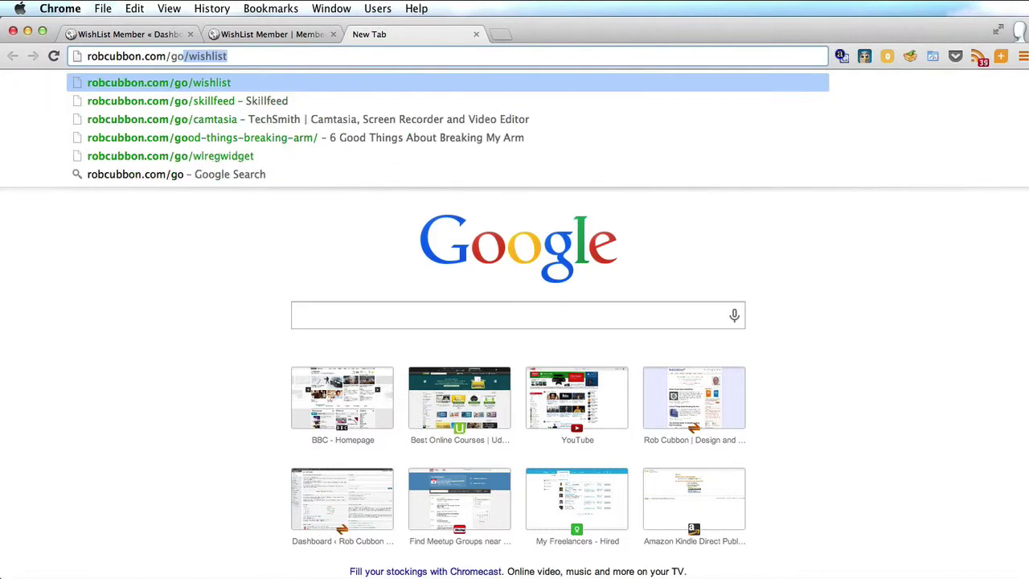
{"action": "type", "text": "wl"}
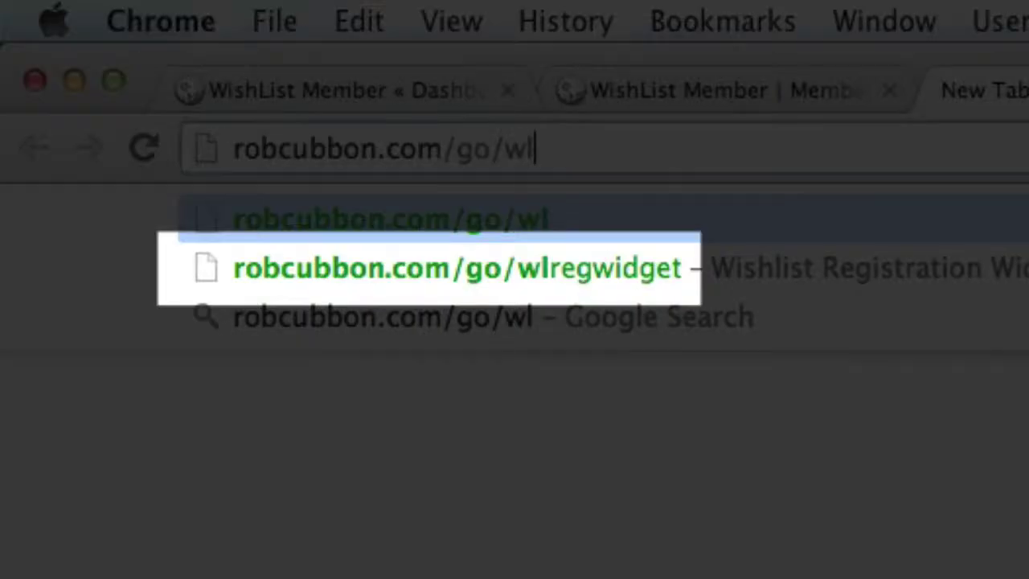
{"action": "key", "text": "Down"}
{"action": "key", "text": "Return"}
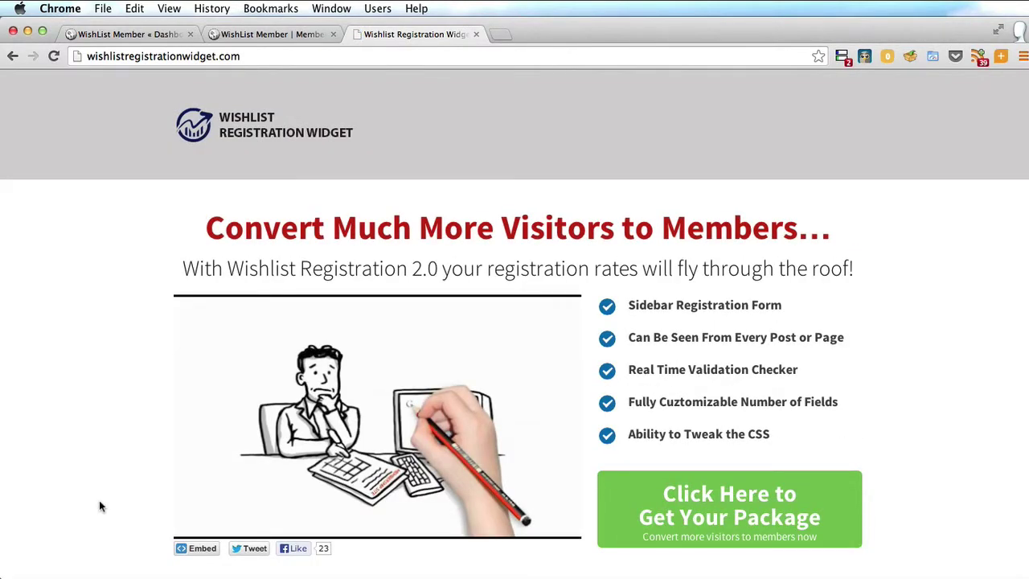
Scroll to the Basic, Pro and Premium pricing table and order the Pro single licence
{"action": "scroll", "coordinate": [100, 506], "scroll_direction": "down", "scroll_amount": 20}
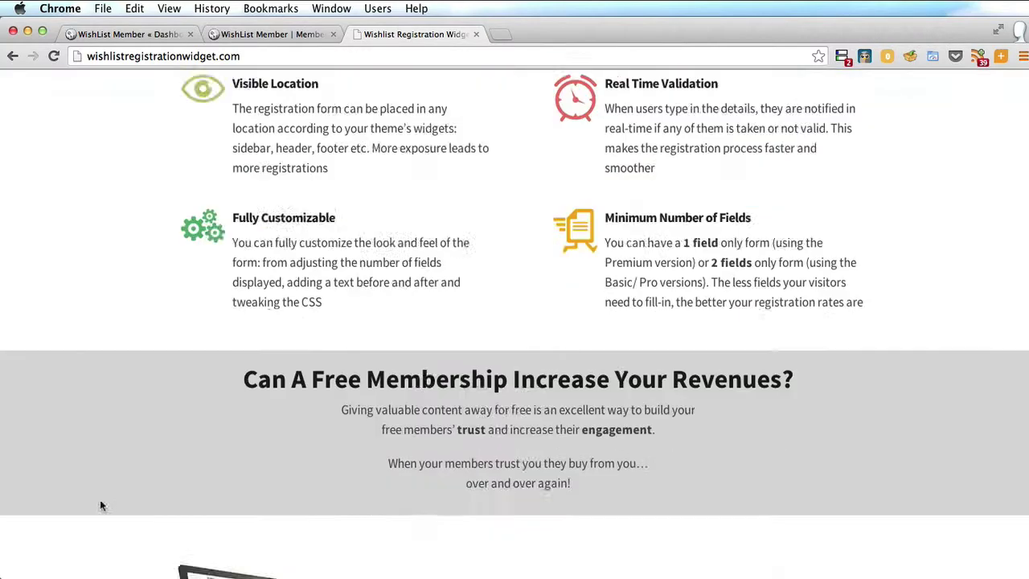
{"action": "scroll", "coordinate": [100, 506], "scroll_direction": "down", "scroll_amount": 10}
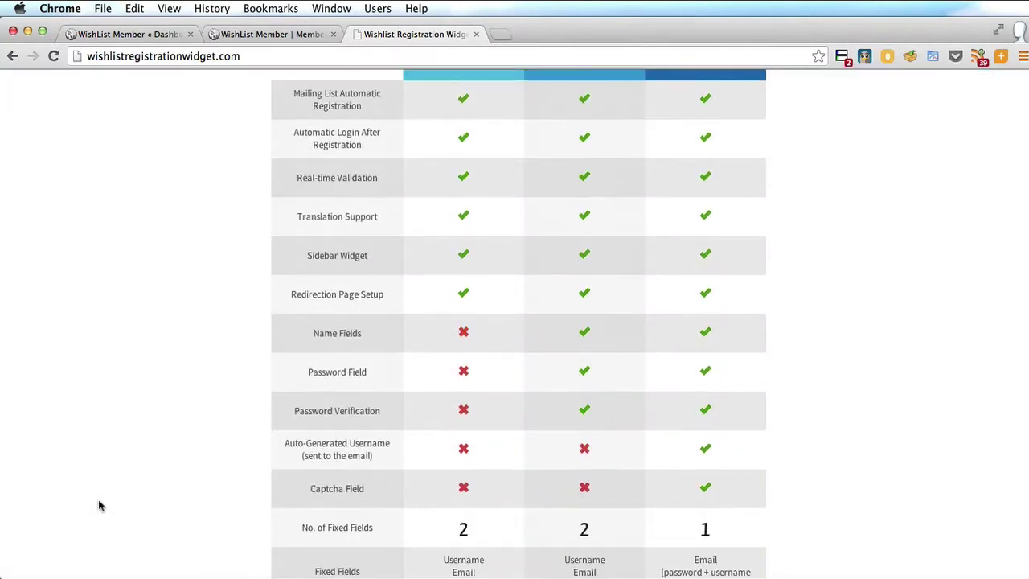
{"action": "scroll", "coordinate": [100, 506], "scroll_direction": "down", "scroll_amount": 3}
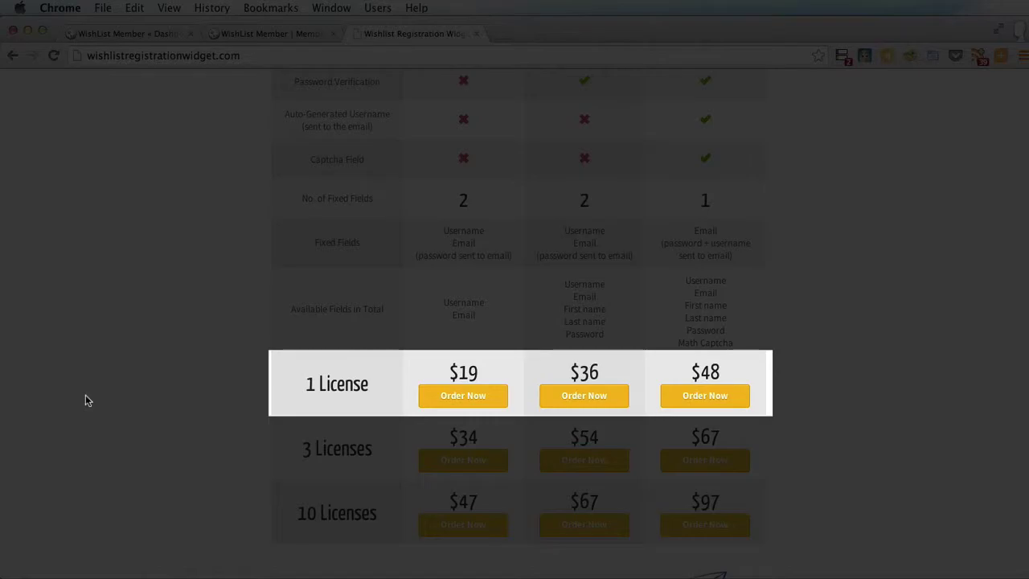
{"action": "scroll", "coordinate": [86, 399], "scroll_direction": "up", "scroll_amount": 4}
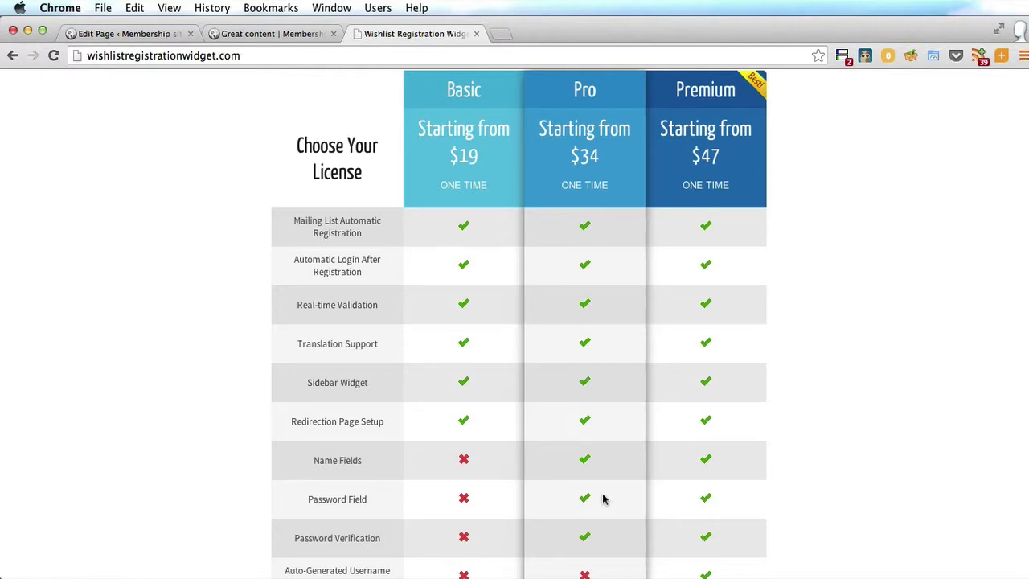
{"action": "scroll", "coordinate": [603, 499], "scroll_direction": "down", "scroll_amount": 5}
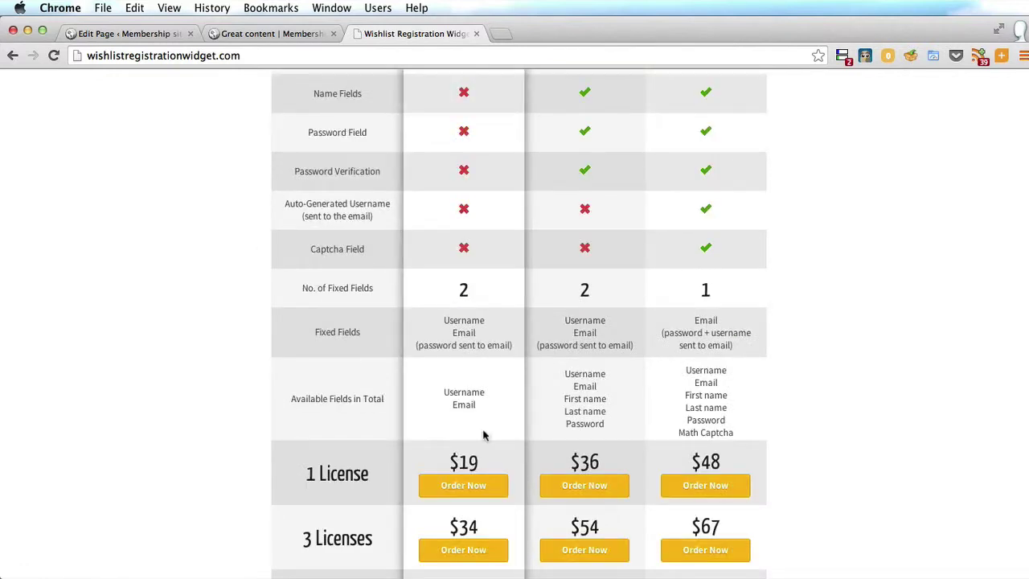
{"action": "left_click", "coordinate": [599, 494]}
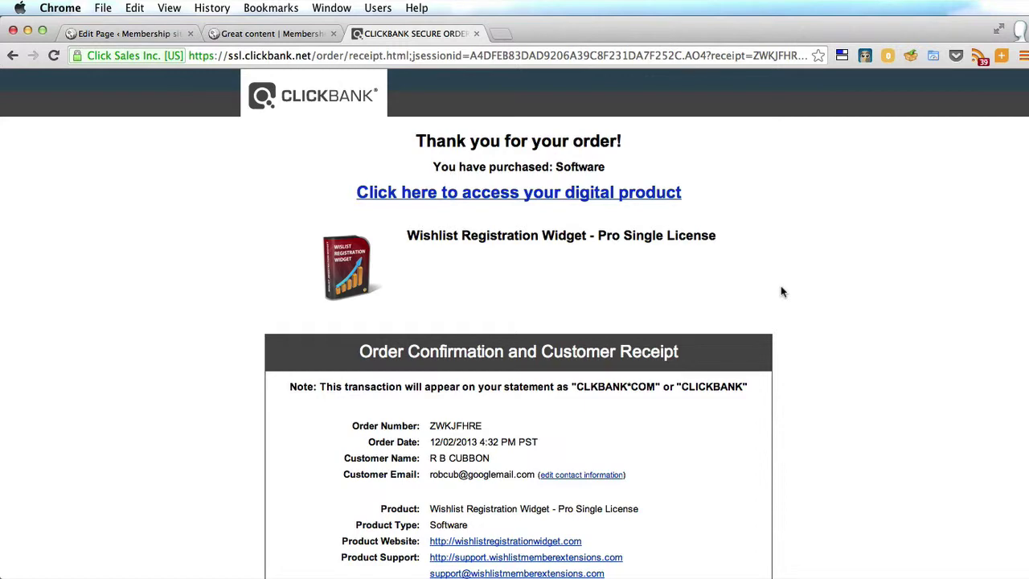
Review the ClickBank receipt and submit the Pro new member registration form
{"action": "scroll", "coordinate": [780, 292], "scroll_direction": "down", "scroll_amount": 3}
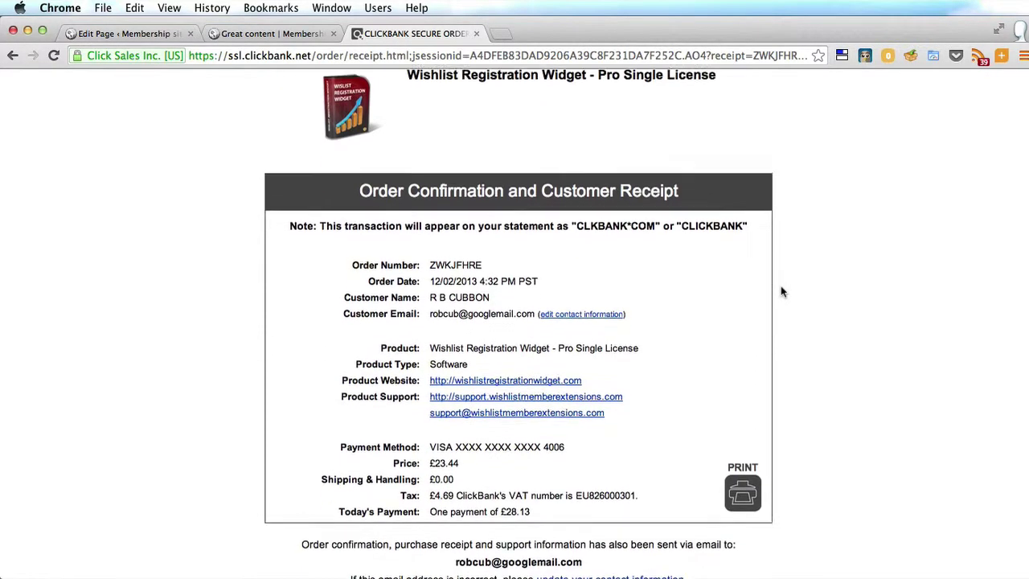
{"action": "scroll", "coordinate": [782, 292], "scroll_direction": "down", "scroll_amount": 1}
{"action": "scroll", "coordinate": [781, 292], "scroll_direction": "up", "scroll_amount": 4}
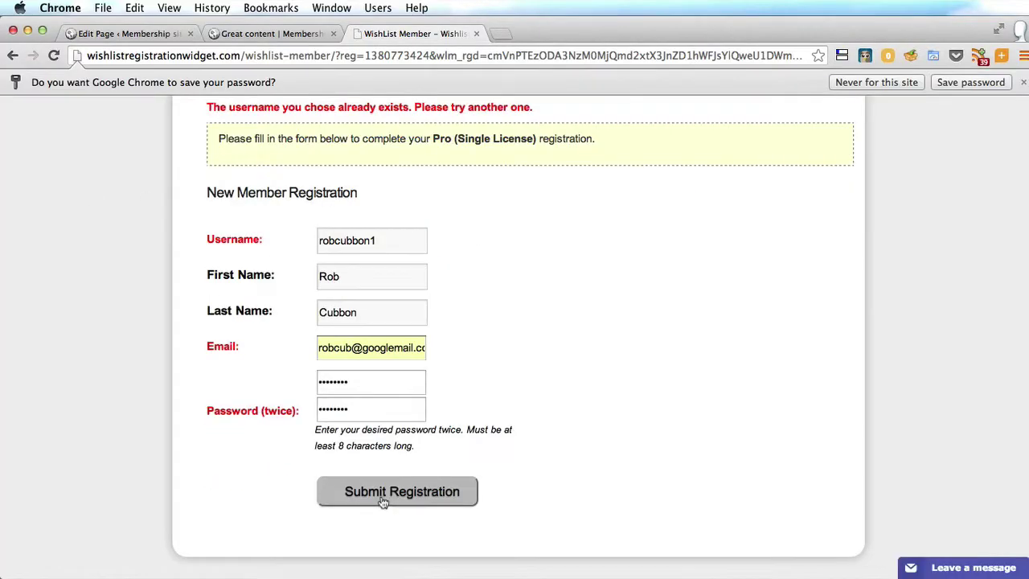
{"action": "left_click", "coordinate": [384, 503]}
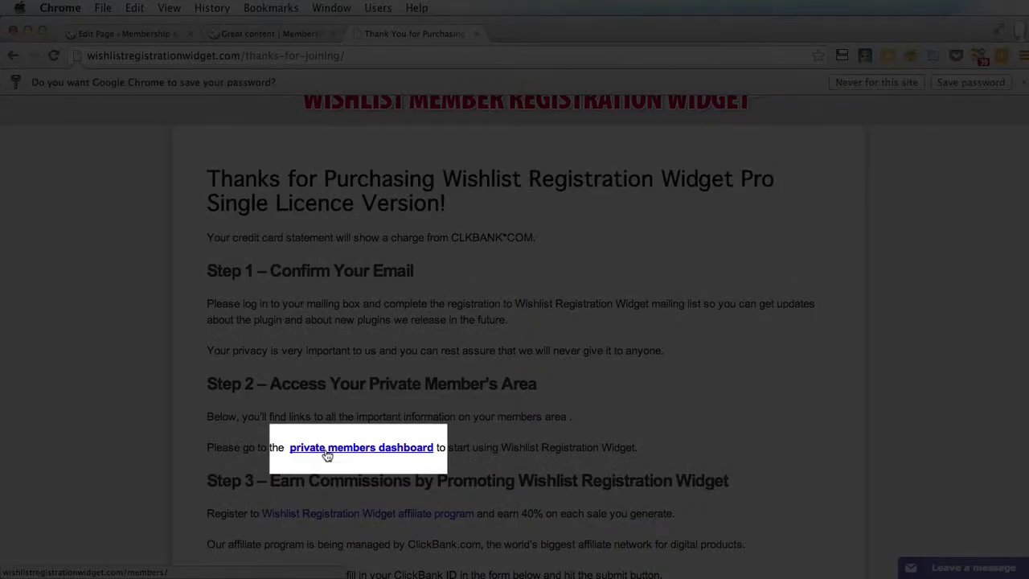
Open the members Downloads page showing Pro Single Licence 2.2.4 and its key, then return to WordPress
{"action": "left_click", "coordinate": [327, 453]}
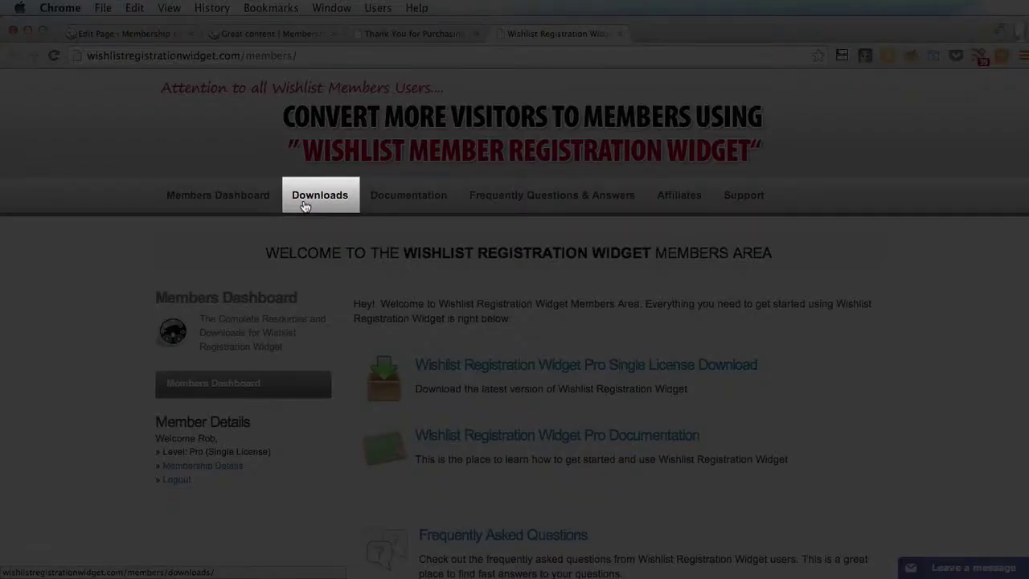
{"action": "left_click", "coordinate": [305, 206]}
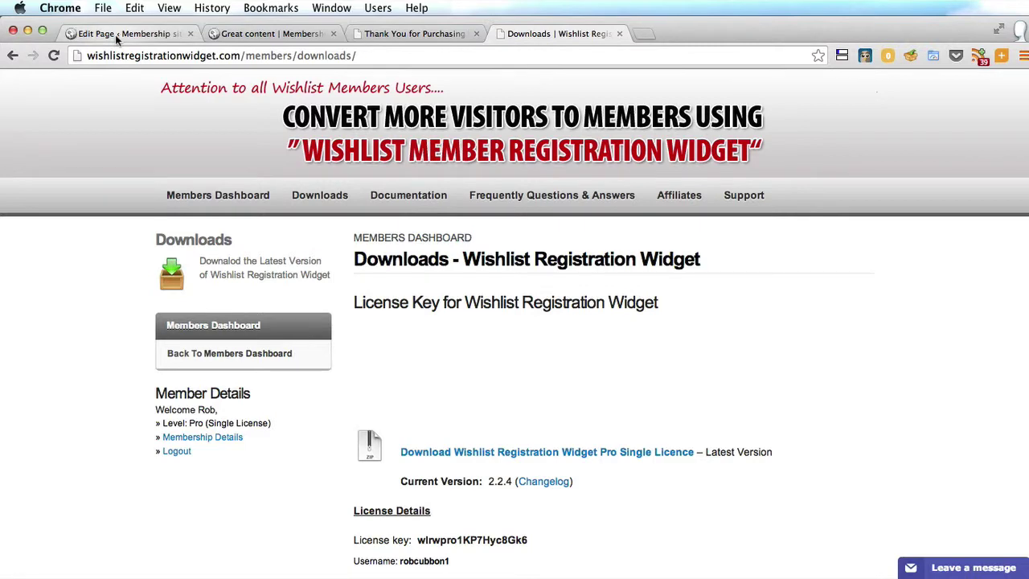
{"action": "left_click", "coordinate": [115, 35]}
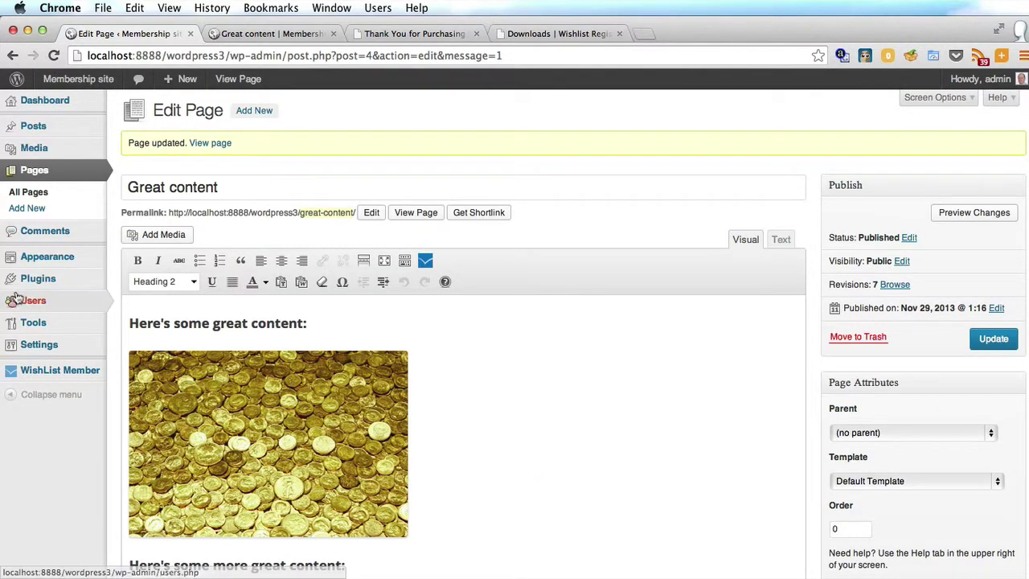
Upload wishlist-registration-widget-pro-1sfrwee.zip as a new plugin, install it and activate it
{"action": "mouse_move", "coordinate": [16, 279]}
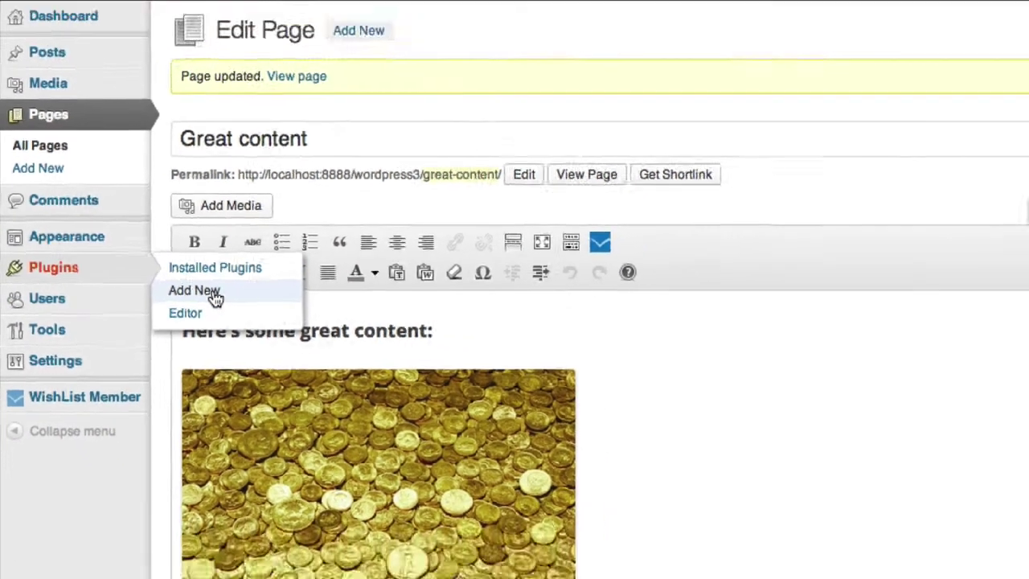
{"action": "left_click", "coordinate": [210, 294]}
{"action": "left_click", "coordinate": [175, 136]}
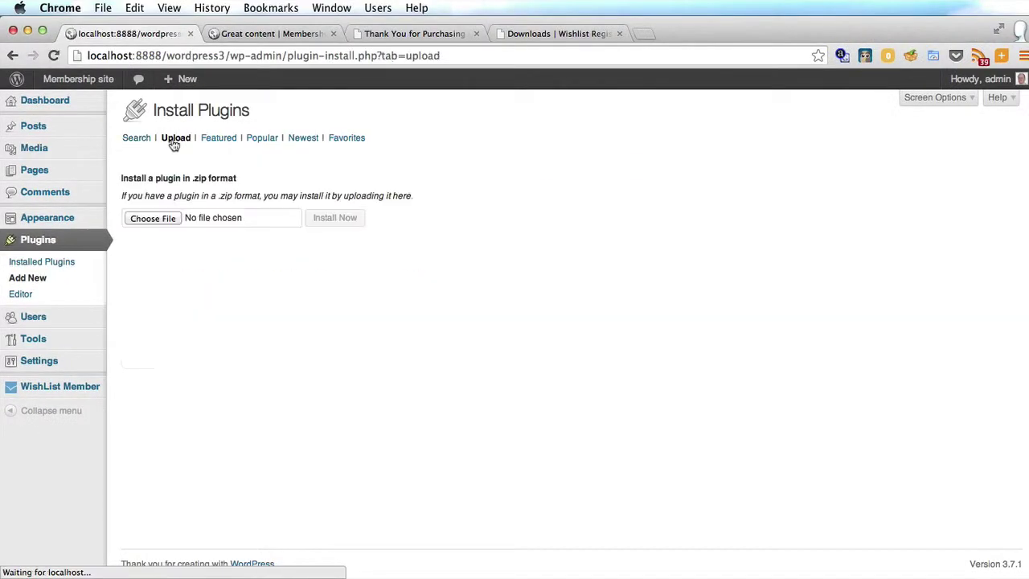
{"action": "left_click", "coordinate": [152, 219]}
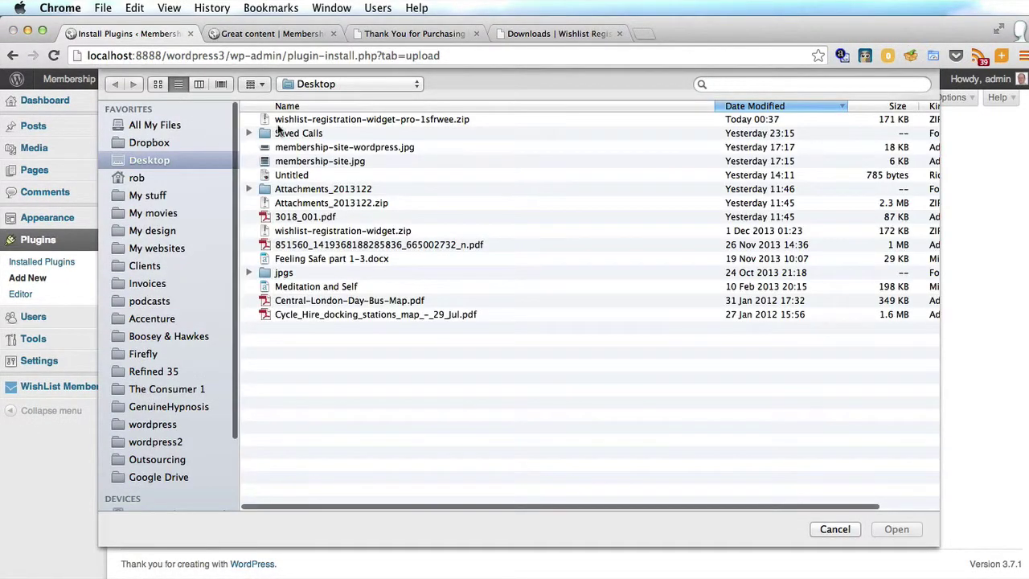
{"action": "left_click", "coordinate": [281, 122]}
{"action": "left_click", "coordinate": [901, 529]}
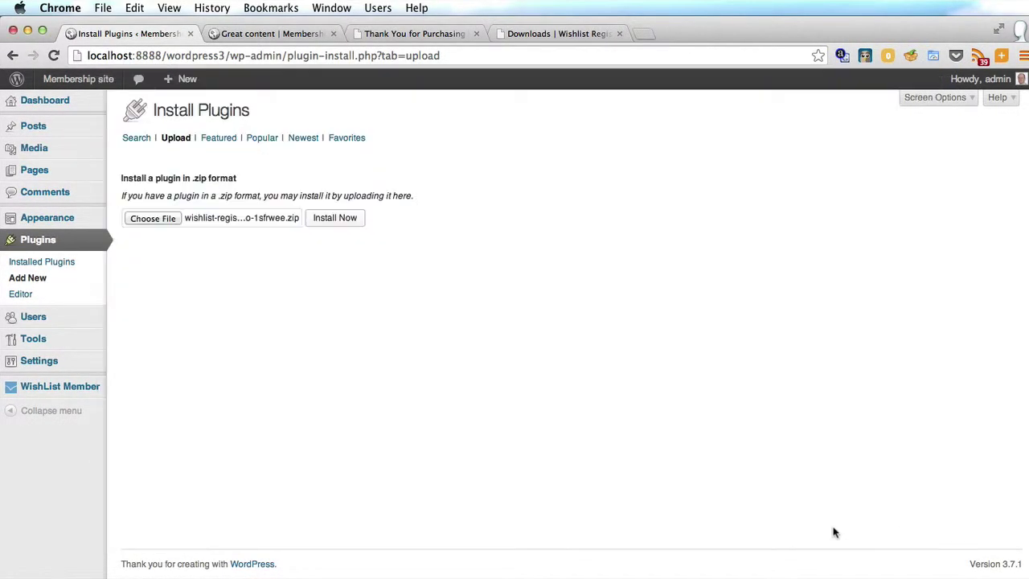
{"action": "left_click", "coordinate": [334, 218]}
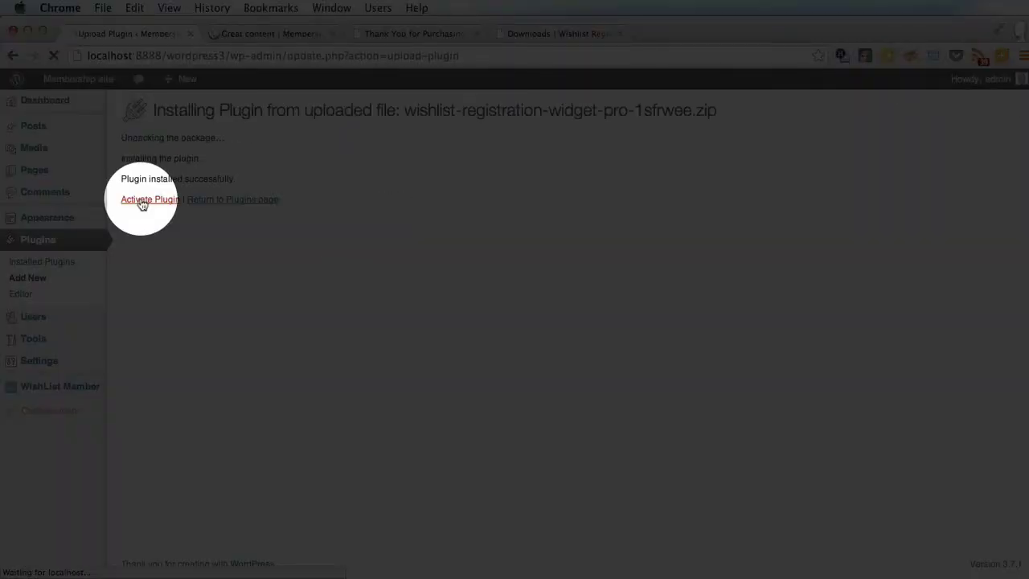
{"action": "left_click", "coordinate": [152, 200]}
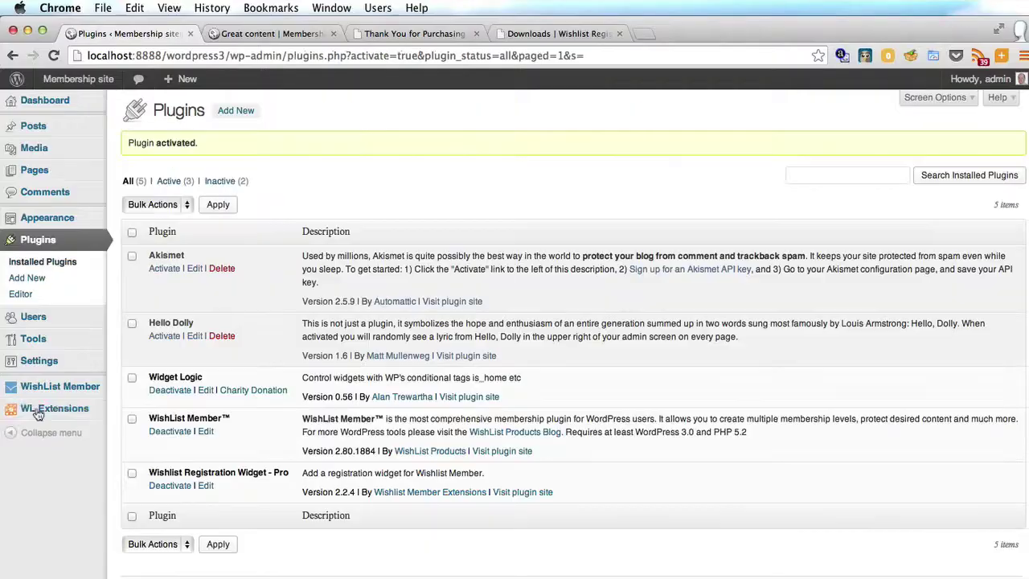
{"action": "mouse_move", "coordinate": [36, 418]}
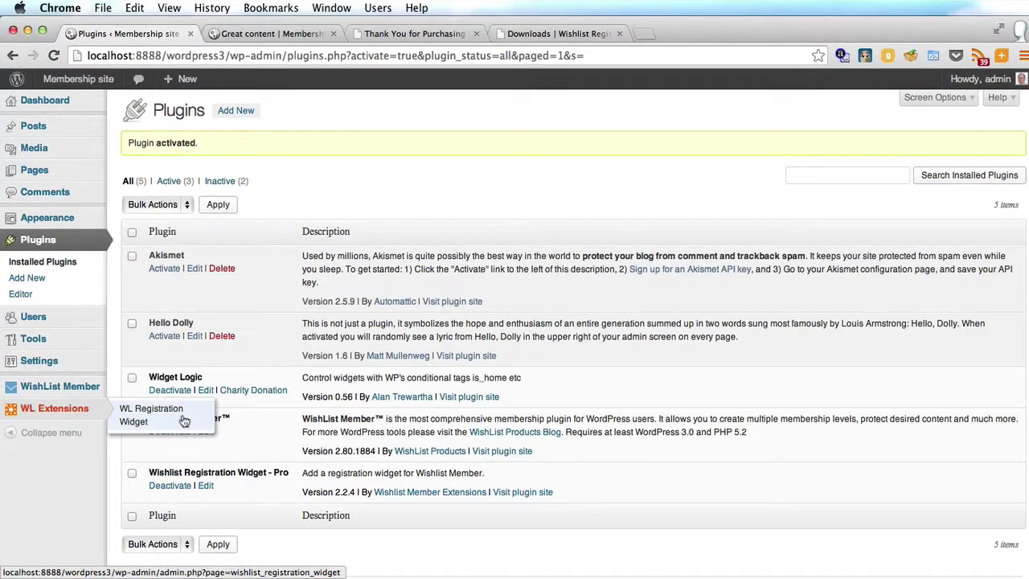
Activate the WL Registration Widget licence with the pasted key, the member username and e-mail
{"action": "left_click", "coordinate": [184, 420]}
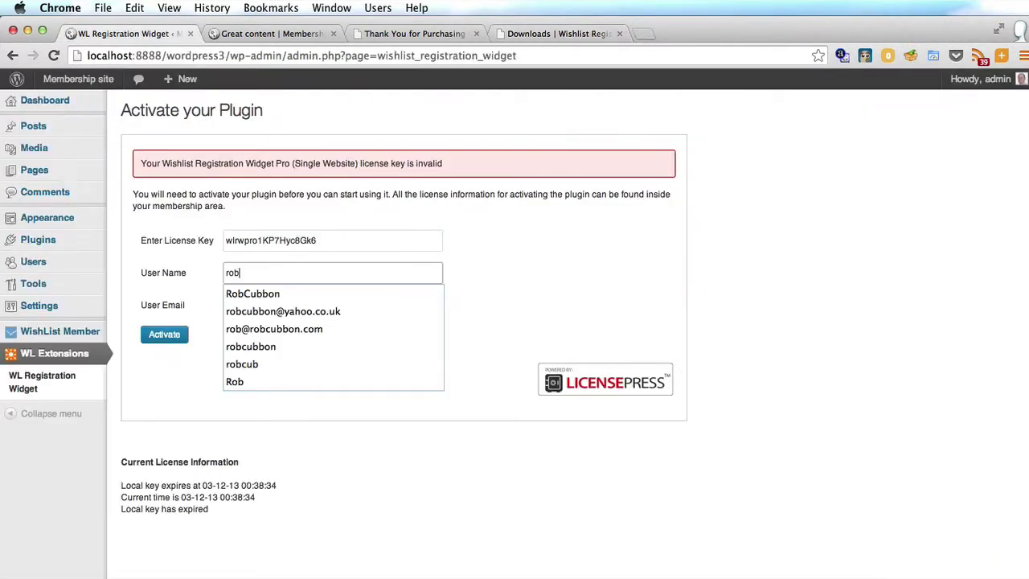
{"action": "type", "text": "cu"}
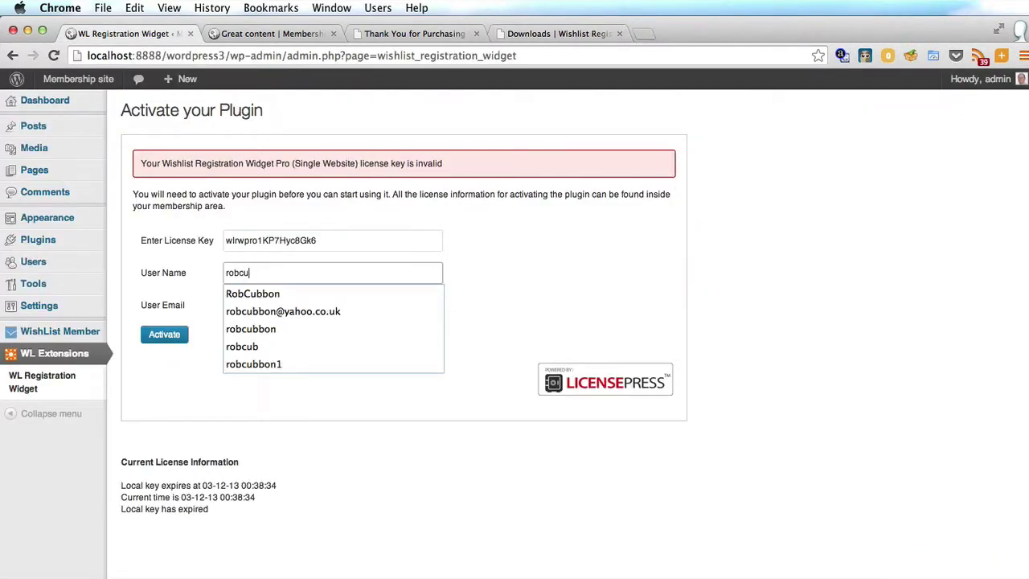
{"action": "type", "text": "bbon1"}
{"action": "key", "text": "Tab"}
{"action": "left_click", "coordinate": [164, 334]}
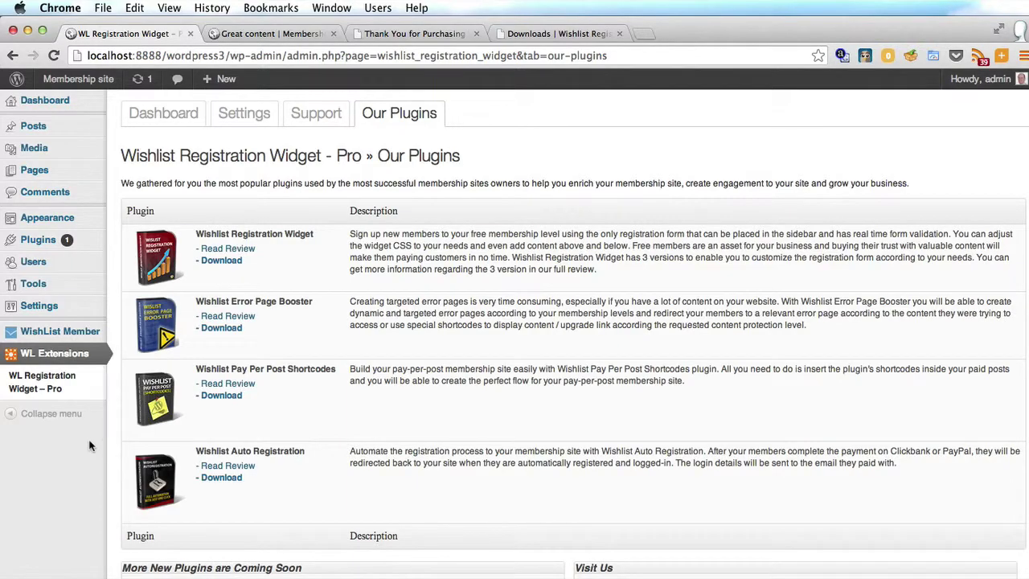
Drag a Wishlist Registration widget into the Main Sidebar and title it 'Register here'
{"action": "mouse_move", "coordinate": [36, 217]}
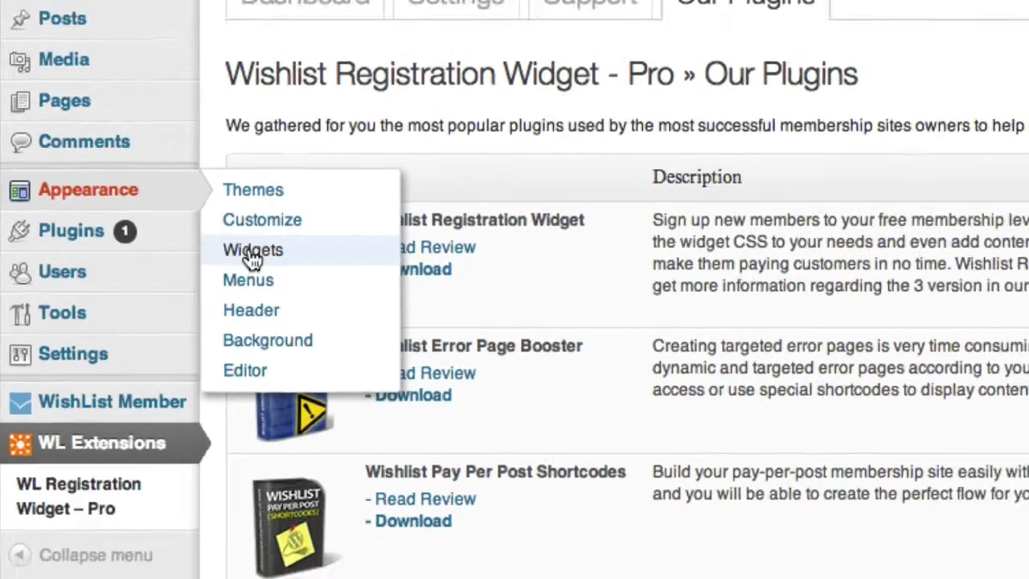
{"action": "left_click", "coordinate": [273, 253]}
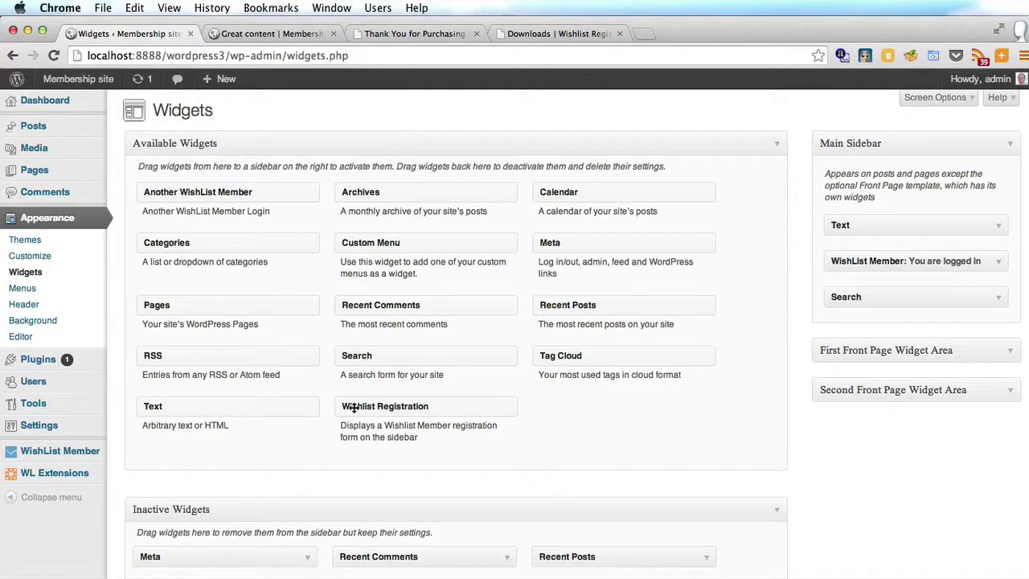
{"action": "left_click_drag", "start_coordinate": [353, 408], "coordinate": [846, 270]}
{"action": "scroll", "coordinate": [792, 379], "scroll_direction": "down", "scroll_amount": 5}
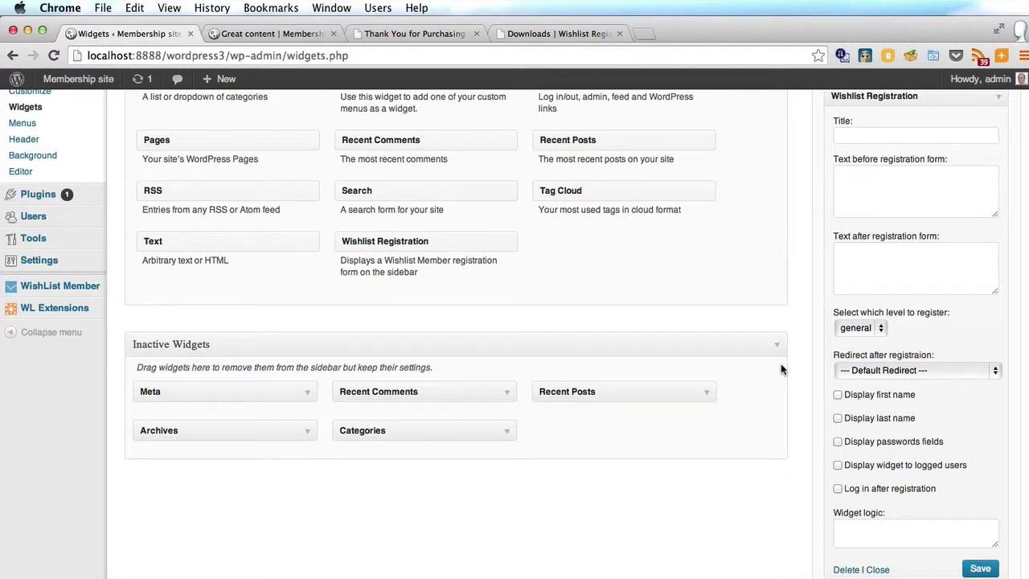
{"action": "left_click", "coordinate": [846, 136]}
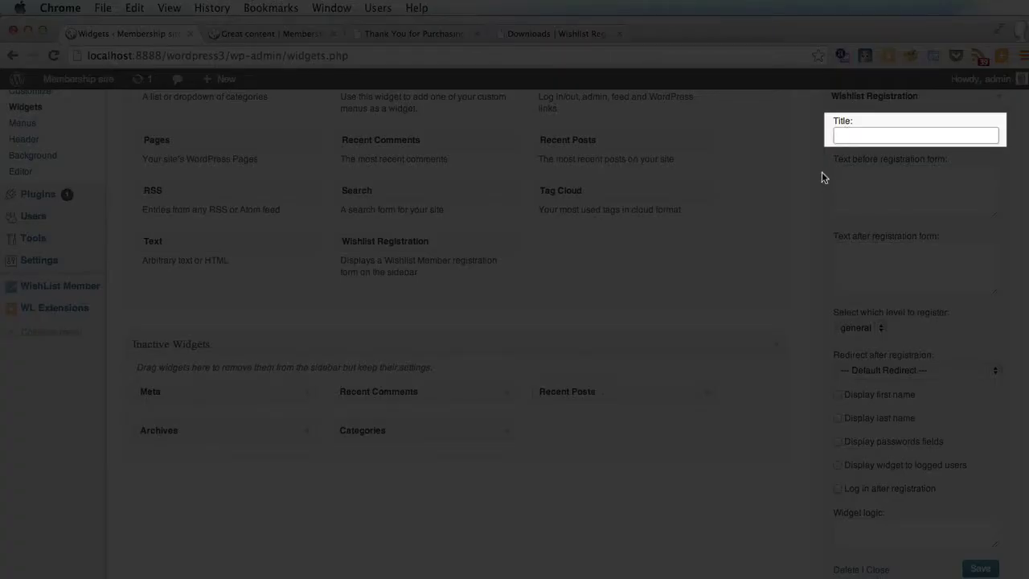
{"action": "type", "text": "Reg"}
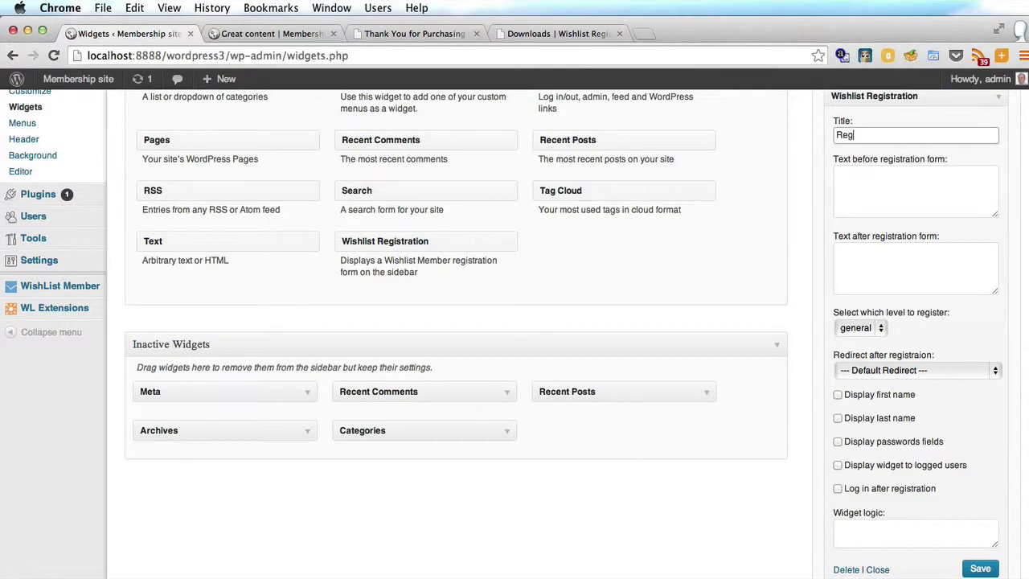
{"action": "type", "text": "ister here"}
Leave before/after-form text empty, keep the general membership level and the default redirect
{"action": "left_click", "coordinate": [848, 194]}
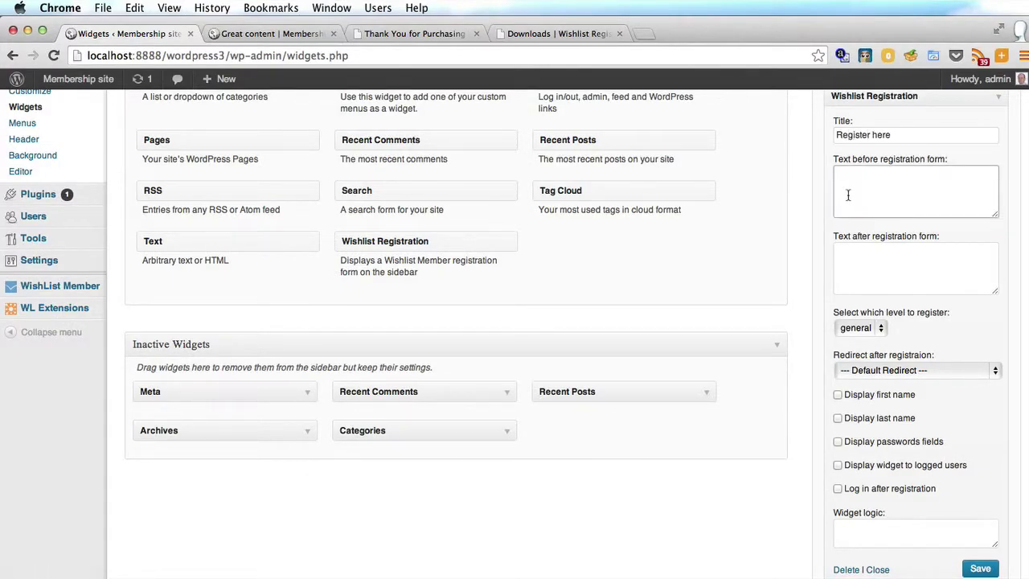
{"action": "left_click", "coordinate": [864, 255]}
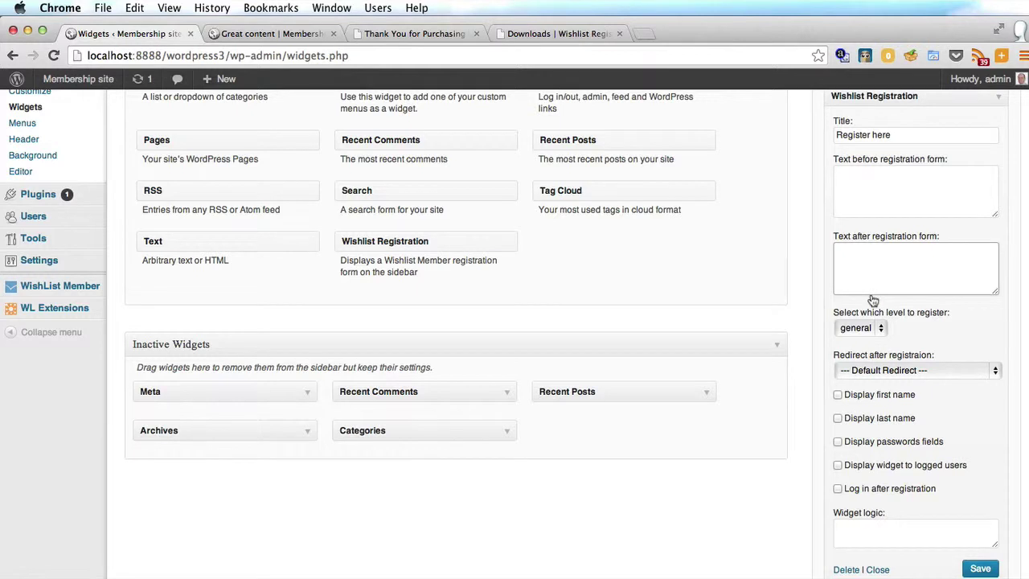
{"action": "left_click", "coordinate": [945, 328]}
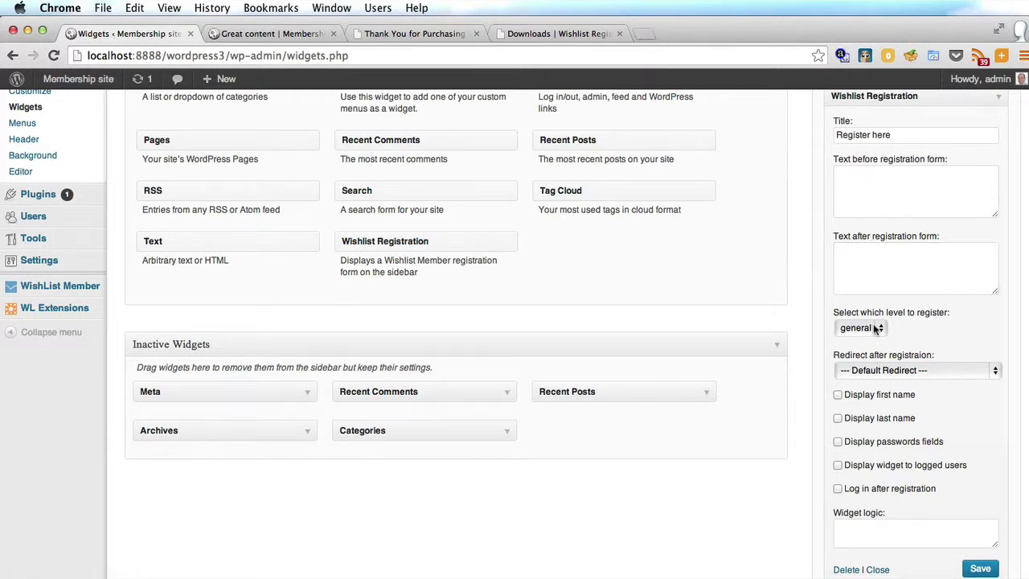
{"action": "left_click", "coordinate": [880, 328]}
{"action": "left_click", "coordinate": [921, 329]}
{"action": "scroll", "coordinate": [916, 298], "scroll_direction": "down", "scroll_amount": 3}
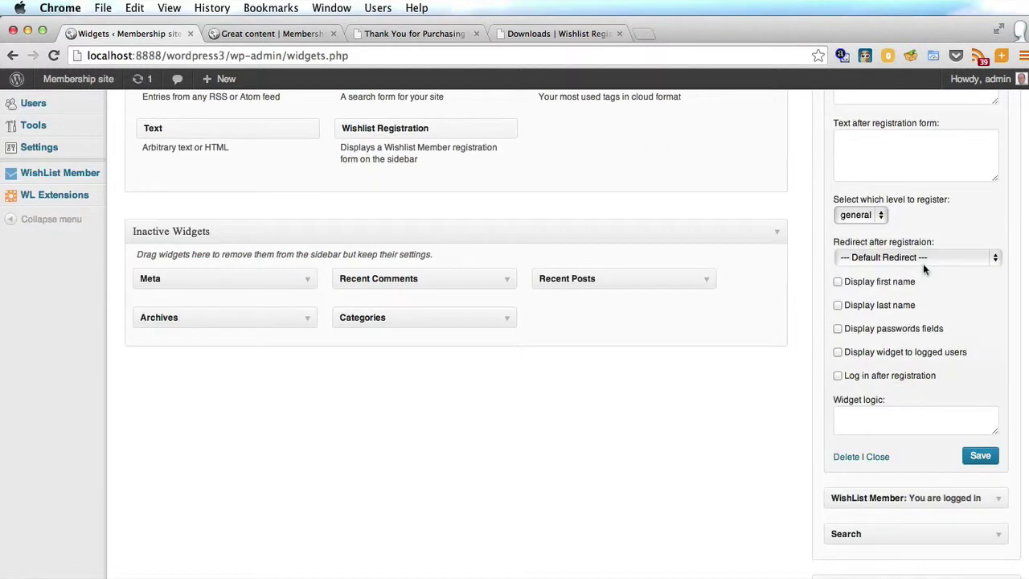
{"action": "left_click", "coordinate": [968, 258]}
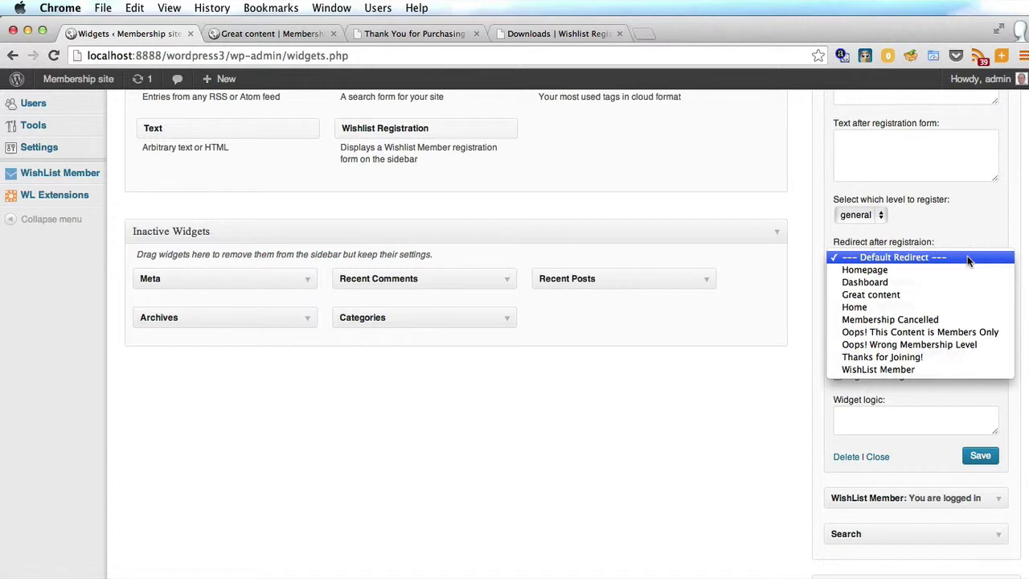
{"action": "left_click", "coordinate": [968, 258]}
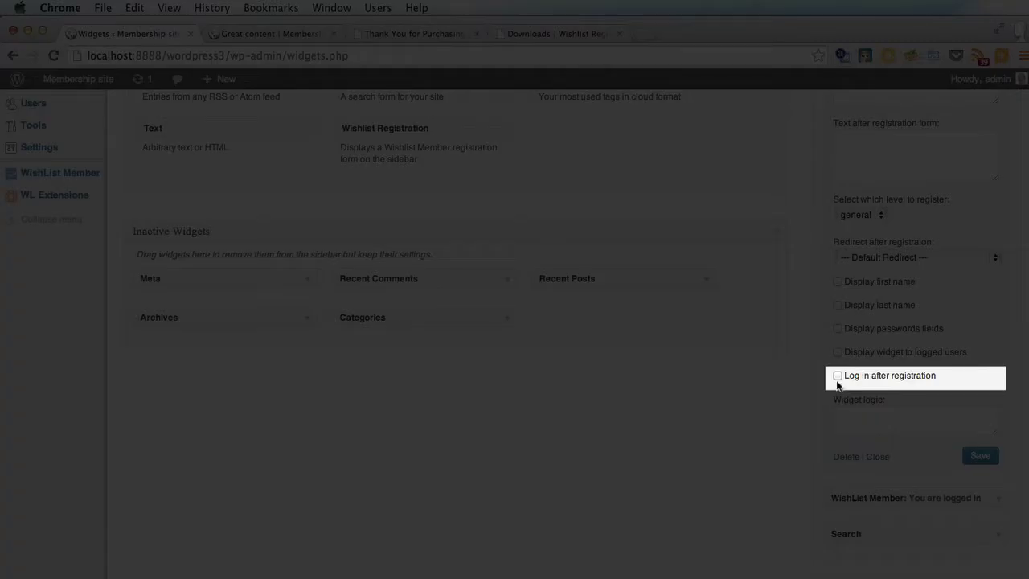
Enable log-in after registration, save the widget, and reload the Great content page
{"action": "left_click", "coordinate": [837, 376]}
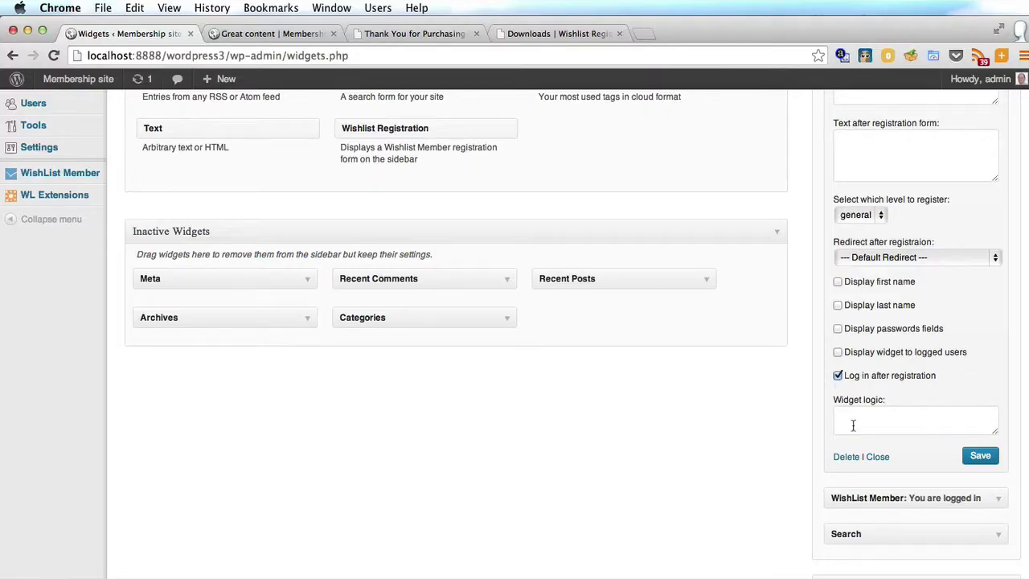
{"action": "left_click", "coordinate": [853, 425]}
{"action": "left_click", "coordinate": [980, 456]}
{"action": "left_click", "coordinate": [269, 33]}
{"action": "left_click", "coordinate": [53, 56]}
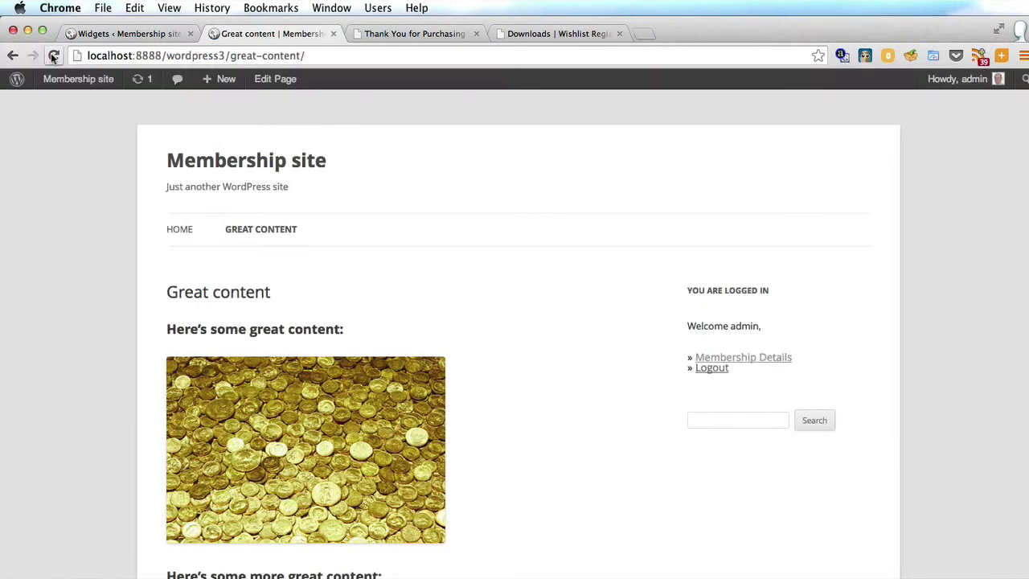
Tick 'Display widget to logged users' on the Register here widget, save, and go back to Great content
{"action": "left_click", "coordinate": [125, 32]}
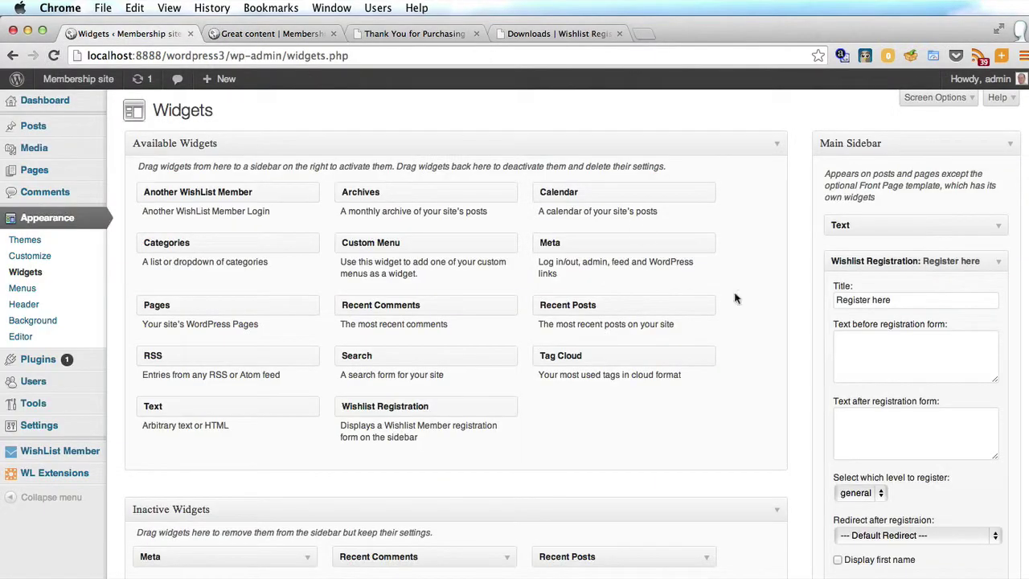
{"action": "scroll", "coordinate": [837, 406], "scroll_direction": "down", "scroll_amount": 5}
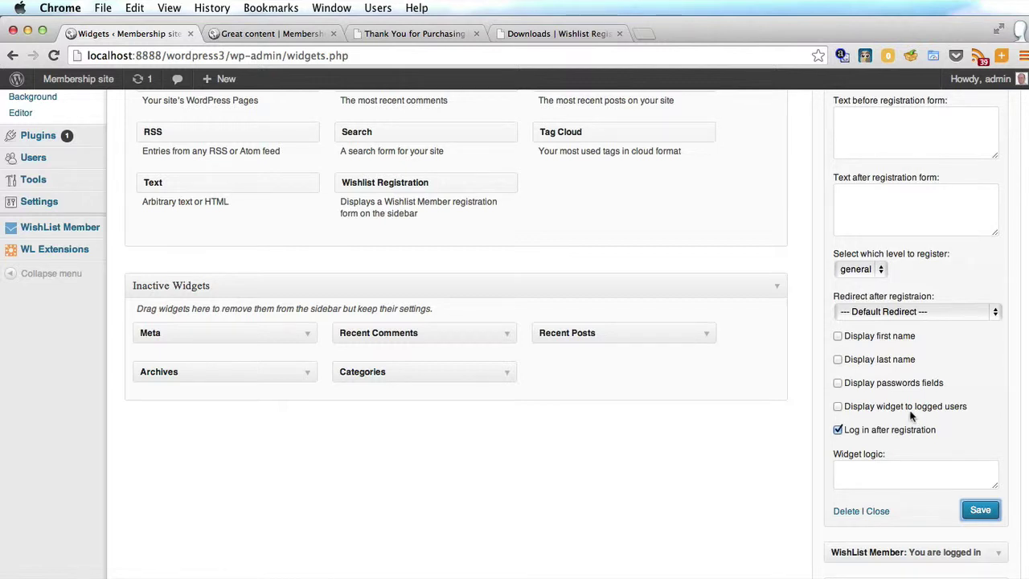
{"action": "left_click", "coordinate": [836, 408]}
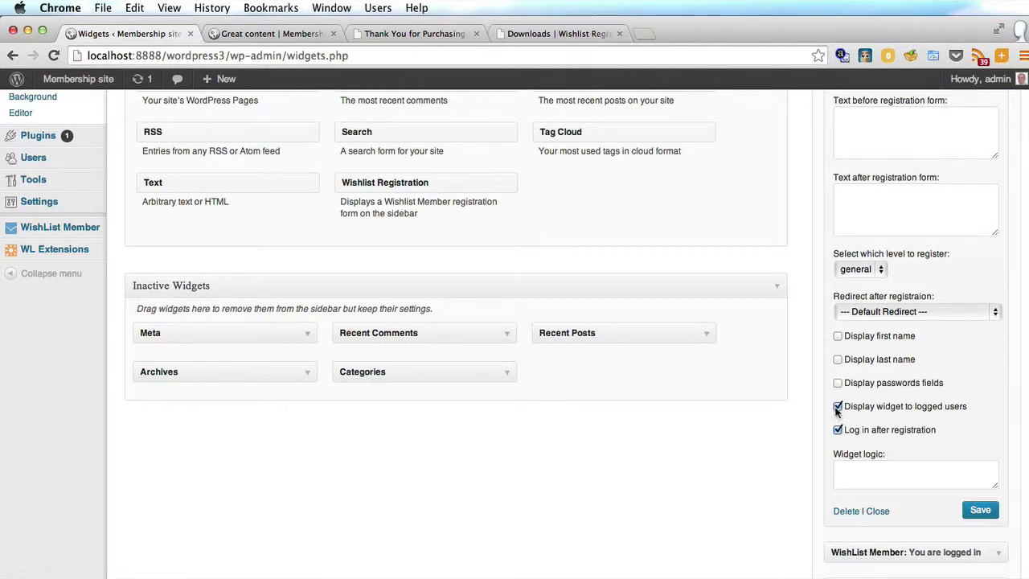
{"action": "left_click", "coordinate": [980, 512]}
{"action": "left_click", "coordinate": [263, 33]}
Submit the empty Register Here form to trigger username and e-mail errors, then reopen Widgets
{"action": "left_click", "coordinate": [55, 55]}
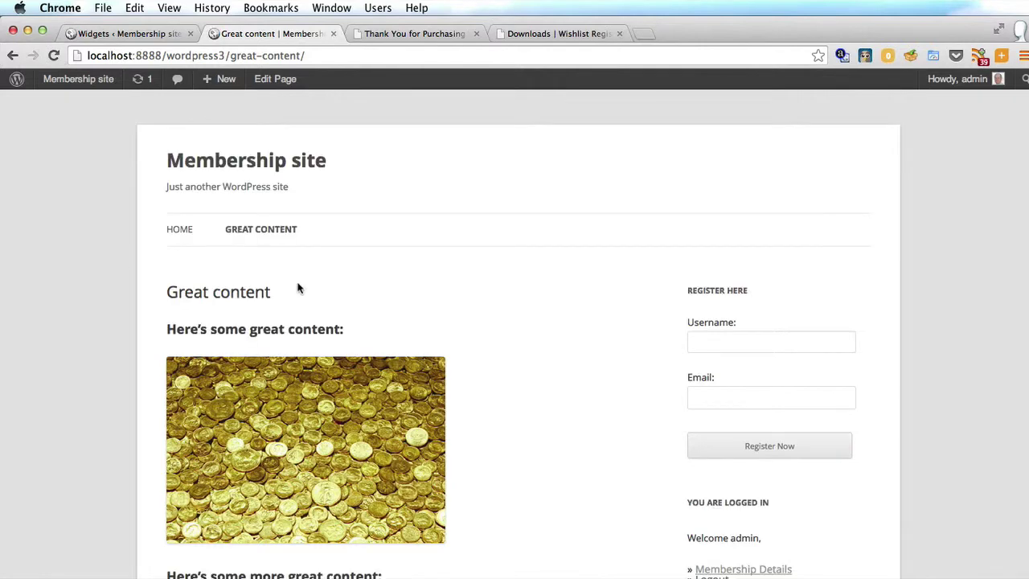
{"action": "scroll", "coordinate": [299, 287], "scroll_direction": "down", "scroll_amount": 3}
{"action": "scroll", "coordinate": [299, 287], "scroll_direction": "up", "scroll_amount": 2}
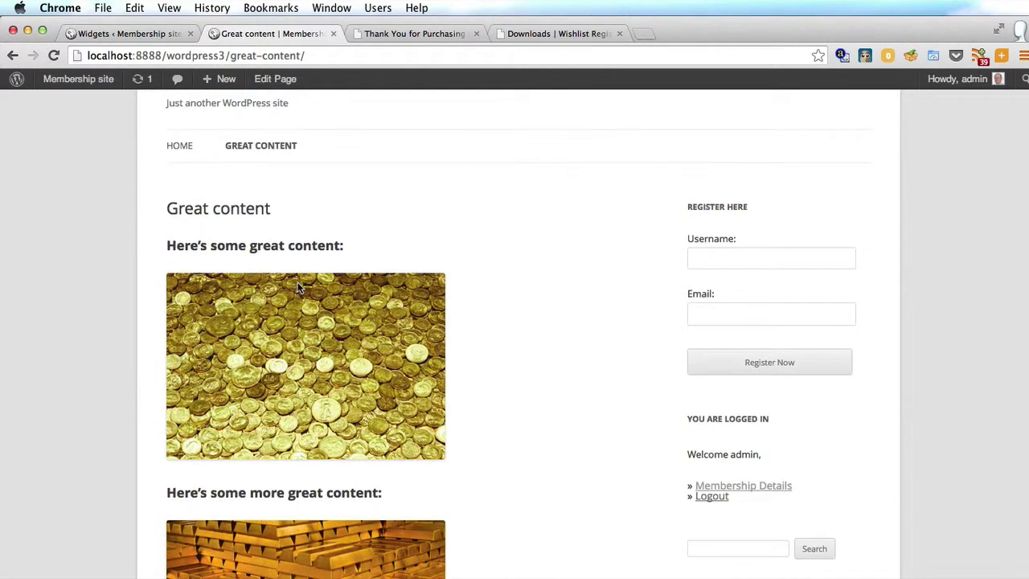
{"action": "left_click", "coordinate": [709, 258]}
{"action": "left_click", "coordinate": [716, 314]}
{"action": "left_click", "coordinate": [782, 360]}
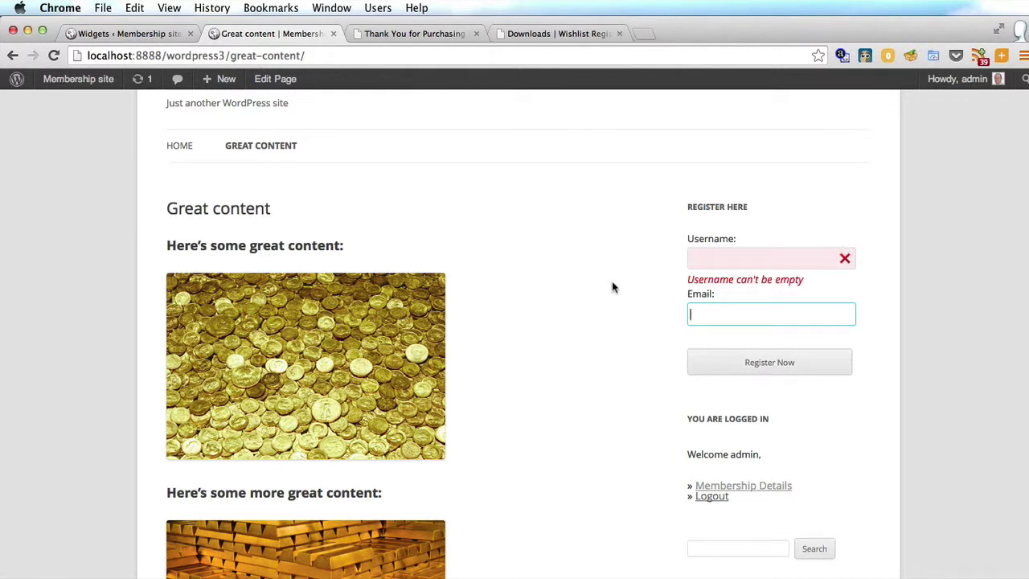
{"action": "left_click", "coordinate": [612, 287]}
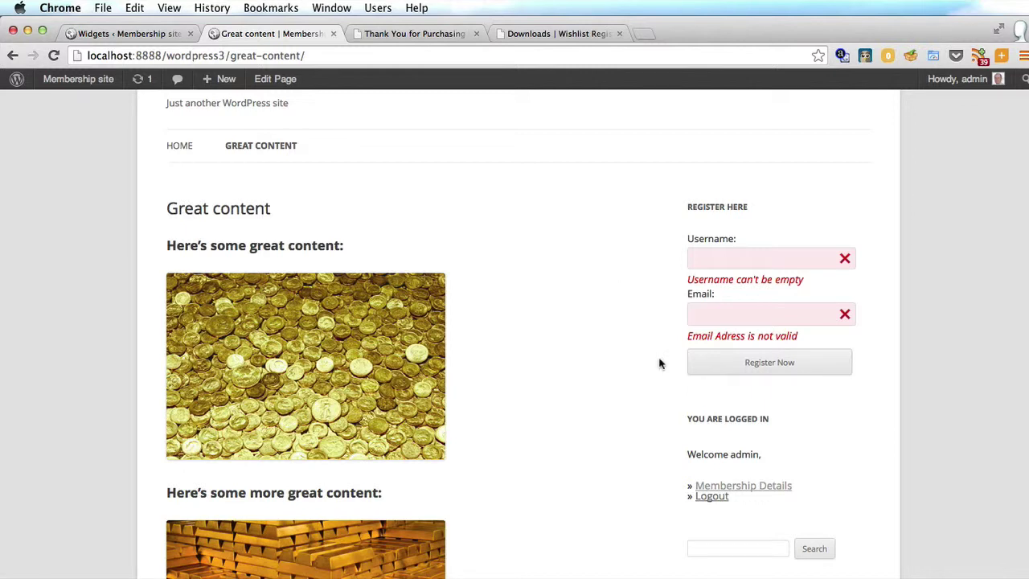
{"action": "left_click", "coordinate": [91, 36]}
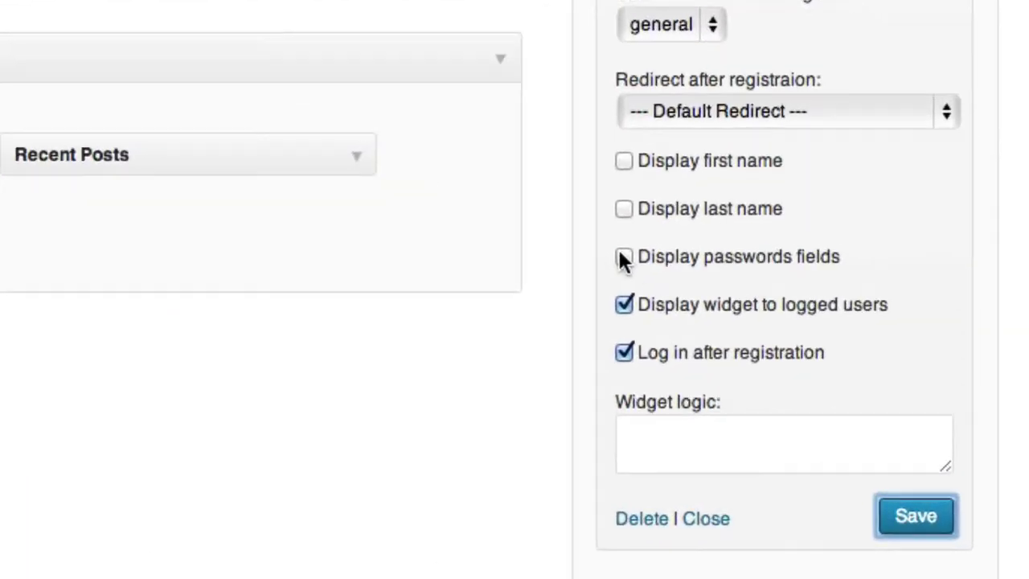
Enable 'Display passwords fields' in the registration widget, save it, and reload the Great content page
{"action": "left_click", "coordinate": [790, 355]}
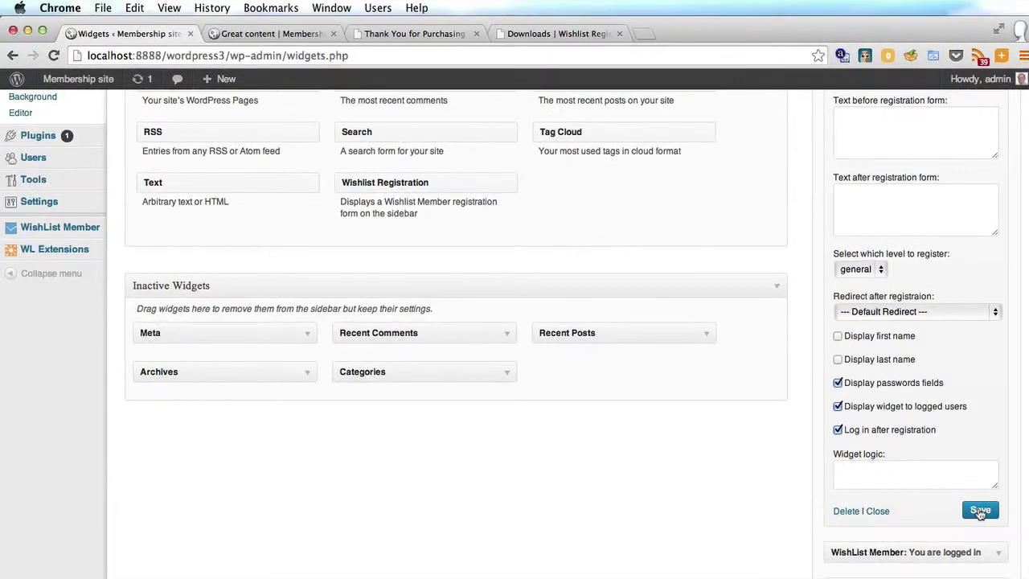
{"action": "left_click", "coordinate": [977, 511]}
{"action": "left_click", "coordinate": [239, 15]}
{"action": "left_click", "coordinate": [55, 56]}
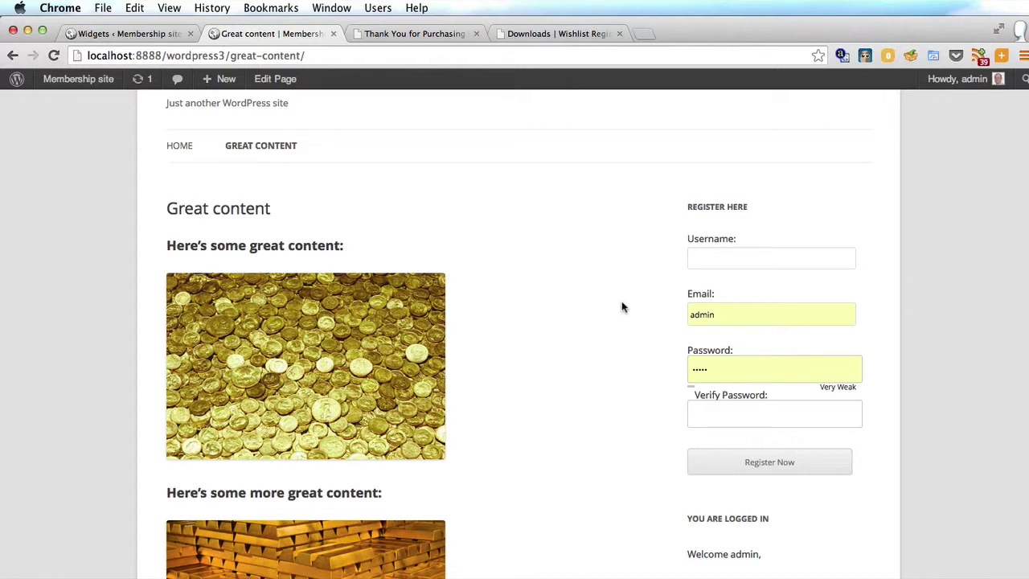
{"action": "scroll", "coordinate": [621, 306], "scroll_direction": "up", "scroll_amount": 3}
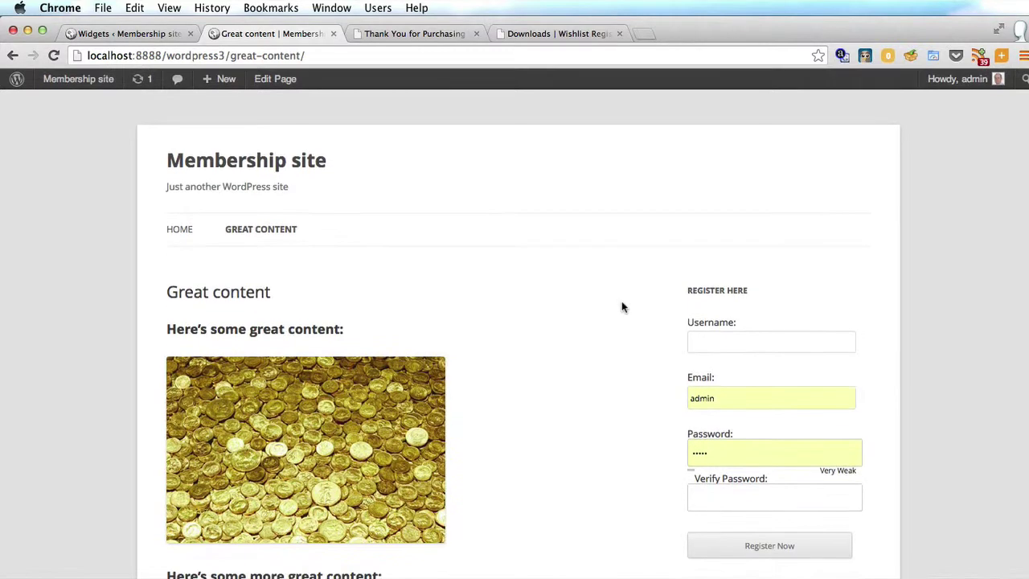
Enter the new member's username and e-mail address in the sidebar Register Here form
{"action": "scroll", "coordinate": [621, 304], "scroll_direction": "down", "scroll_amount": 1}
{"action": "left_click", "coordinate": [762, 324]}
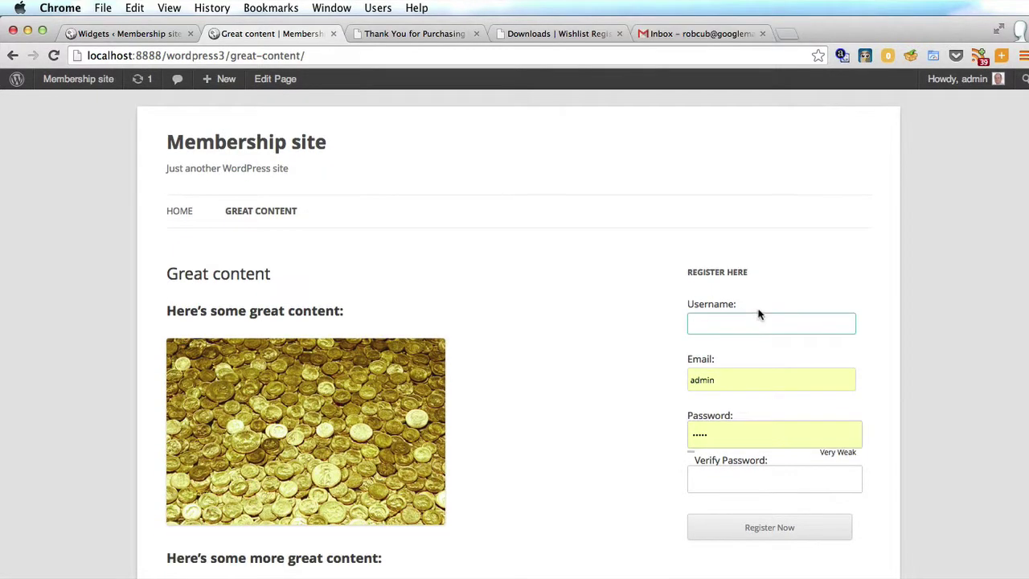
{"action": "type", "text": "Rob"}
{"action": "key", "text": "Tab"}
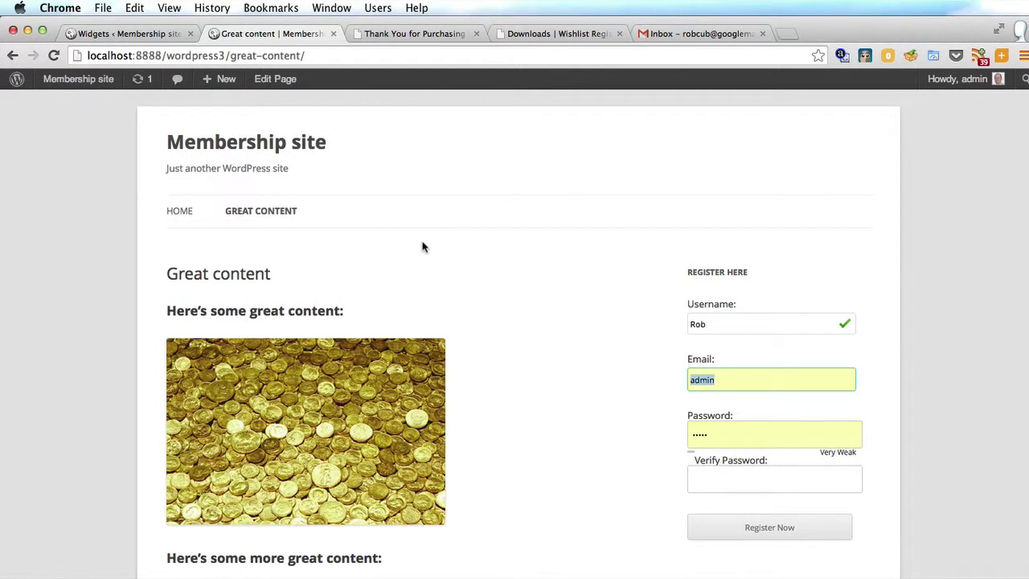
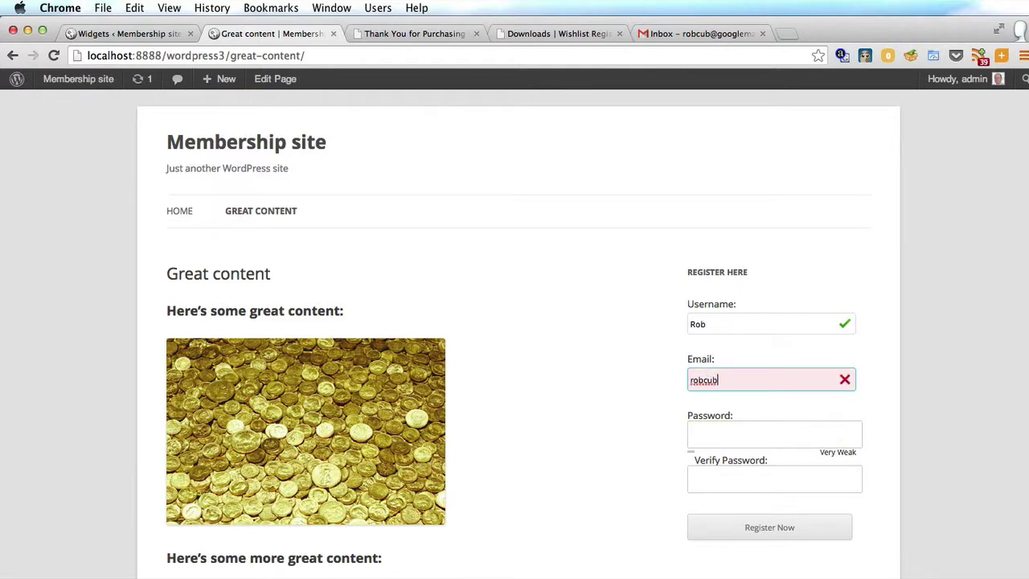
Enter the chosen password in both Password and Verify Password, then submit with Register Now
{"action": "left_click", "coordinate": [784, 434]}
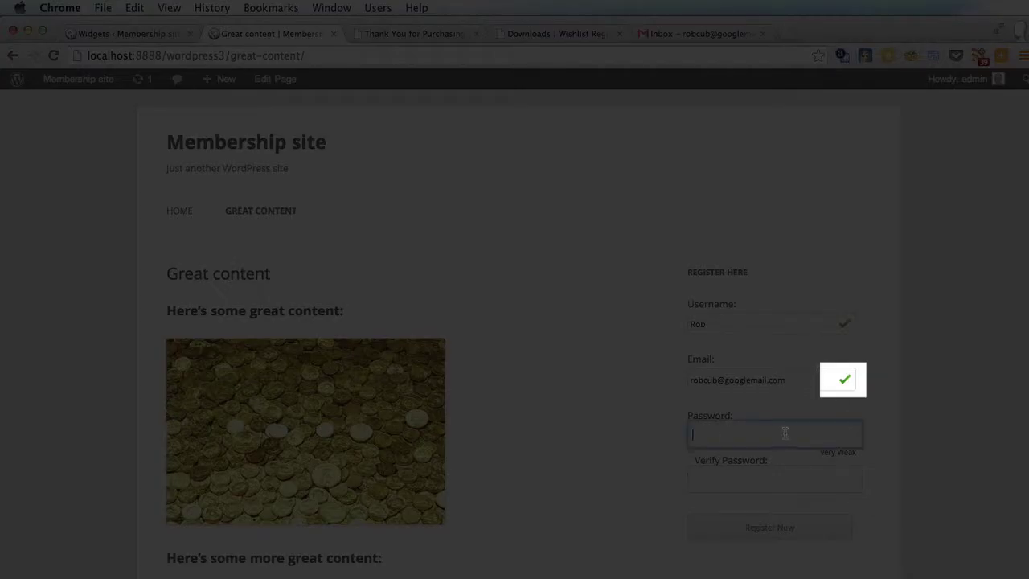
{"action": "type", "text": "password"}
{"action": "key", "text": "Tab"}
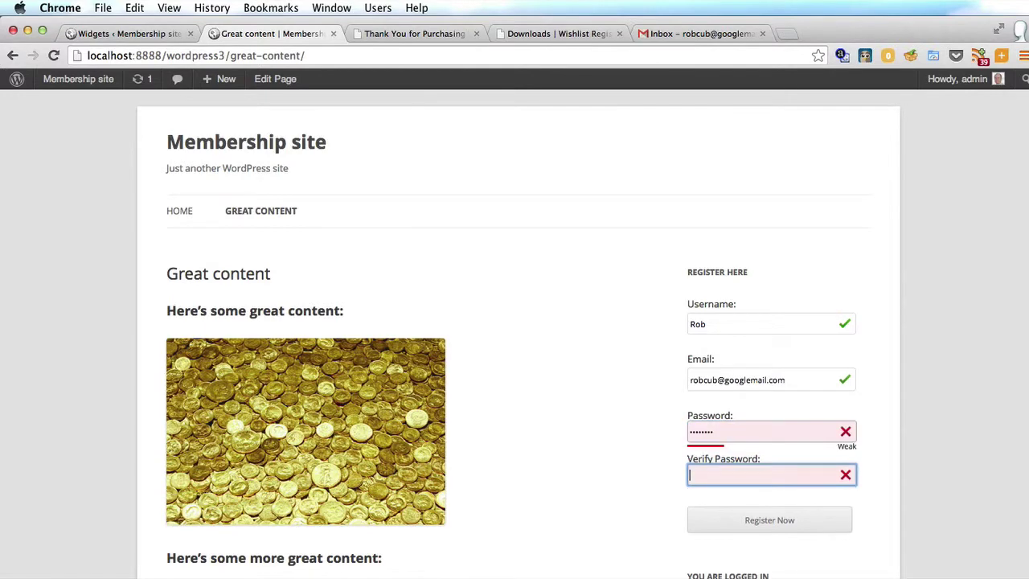
{"action": "type", "text": "password"}
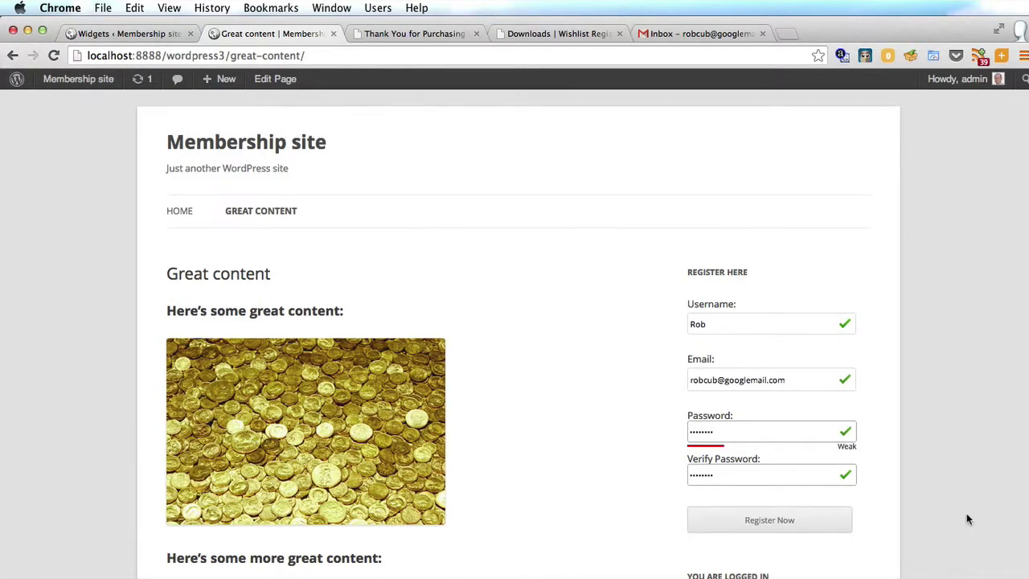
{"action": "left_click", "coordinate": [792, 528]}
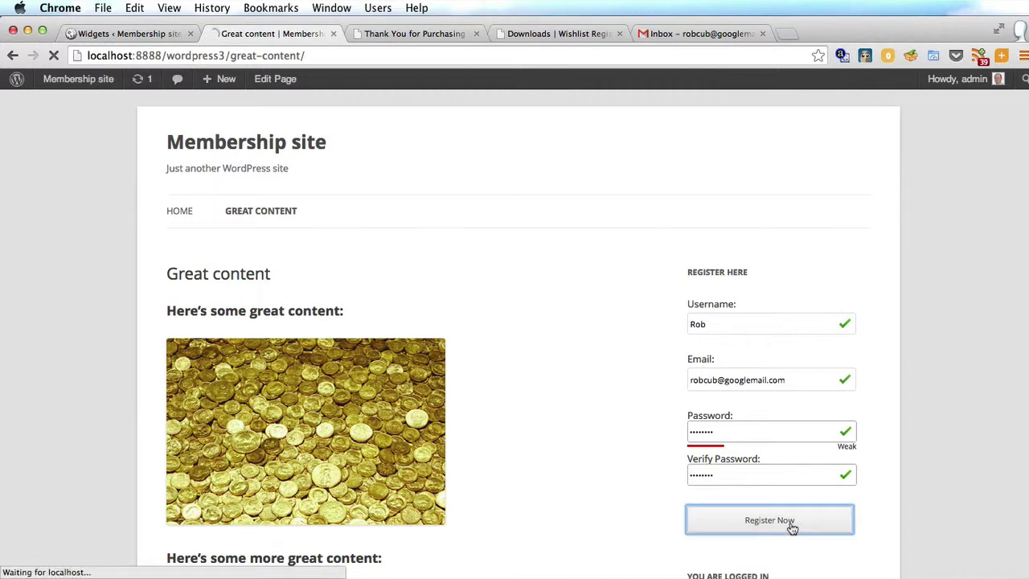
Review the registration result, then go to the WordPress admin dashboard
{"action": "scroll", "coordinate": [792, 529], "scroll_direction": "down", "scroll_amount": 4}
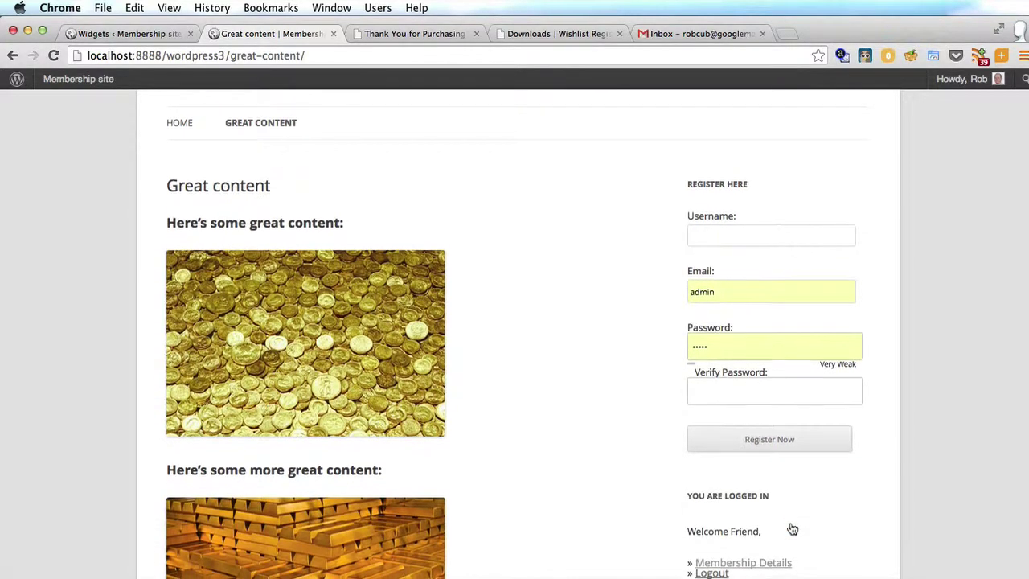
{"action": "scroll", "coordinate": [792, 528], "scroll_direction": "down", "scroll_amount": 1}
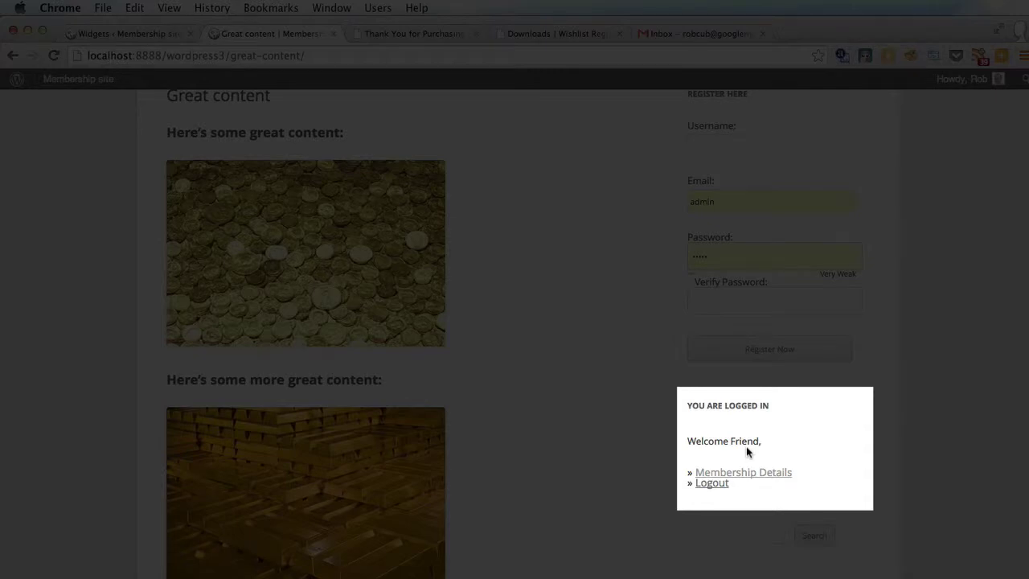
{"action": "scroll", "coordinate": [746, 449], "scroll_direction": "up", "scroll_amount": 2}
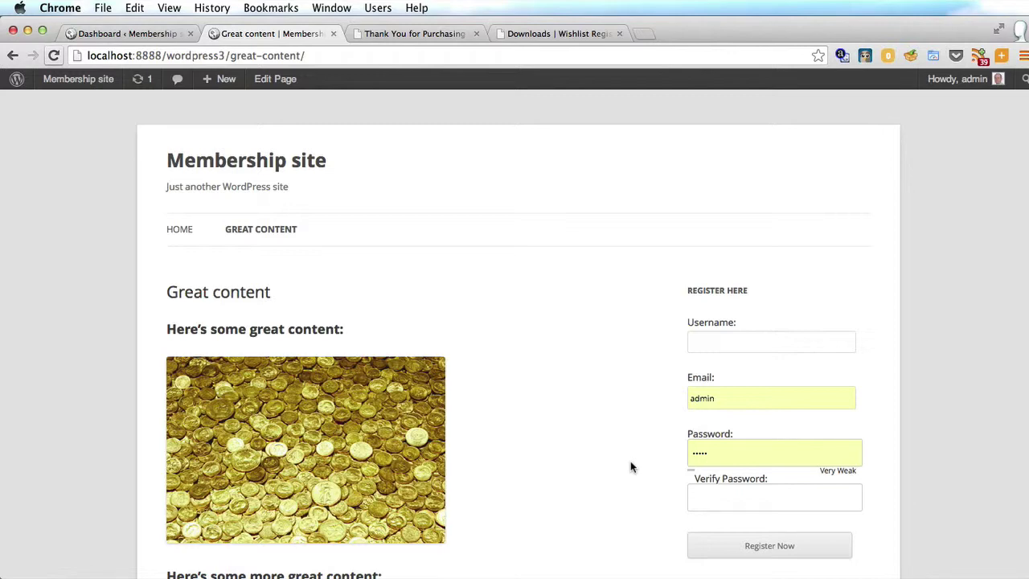
{"action": "left_click", "coordinate": [108, 32]}
{"action": "mouse_move", "coordinate": [60, 371]}
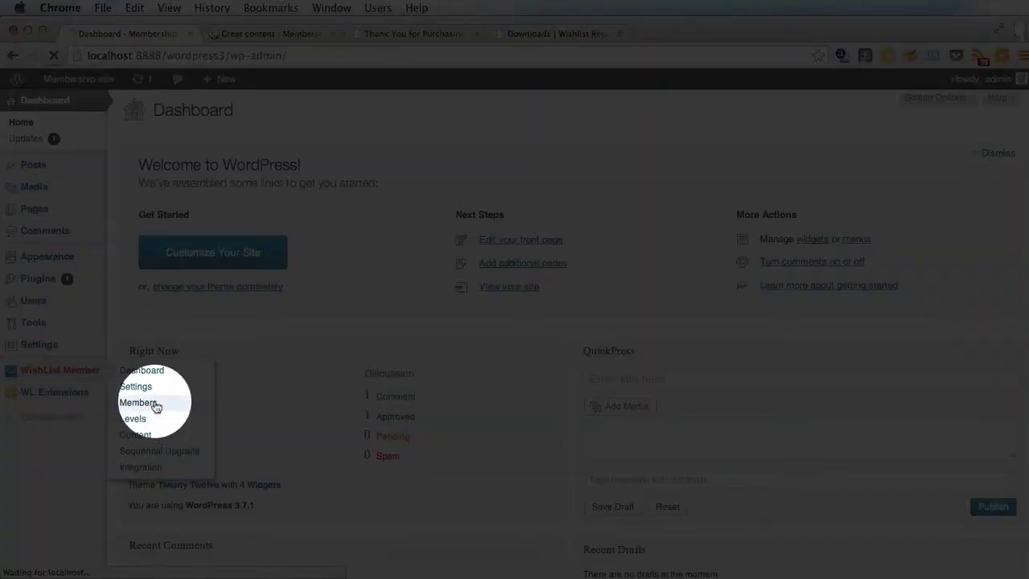
{"action": "left_click", "coordinate": [151, 404]}
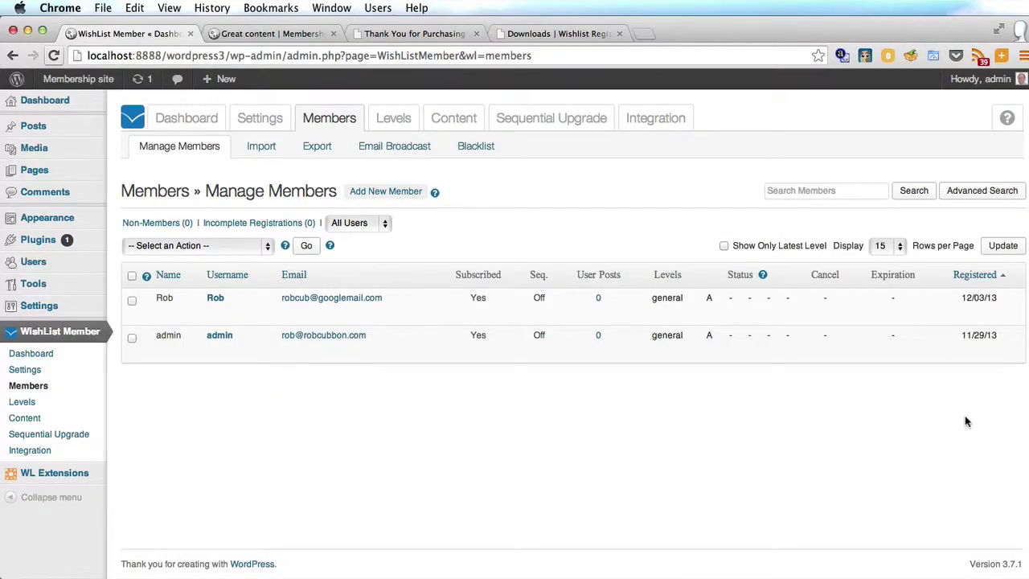
{"action": "key", "text": "ctrl+Tab"}
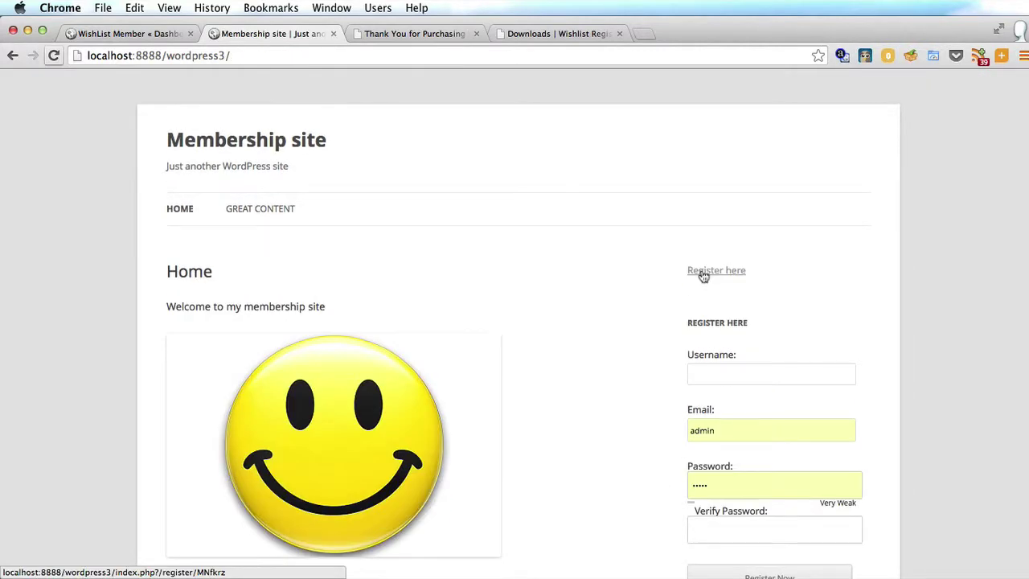
Follow the 'Register here' link and scroll through the general Registration page's login link and full form
{"action": "left_click", "coordinate": [704, 273]}
{"action": "scroll", "coordinate": [630, 254], "scroll_direction": "down", "scroll_amount": 3}
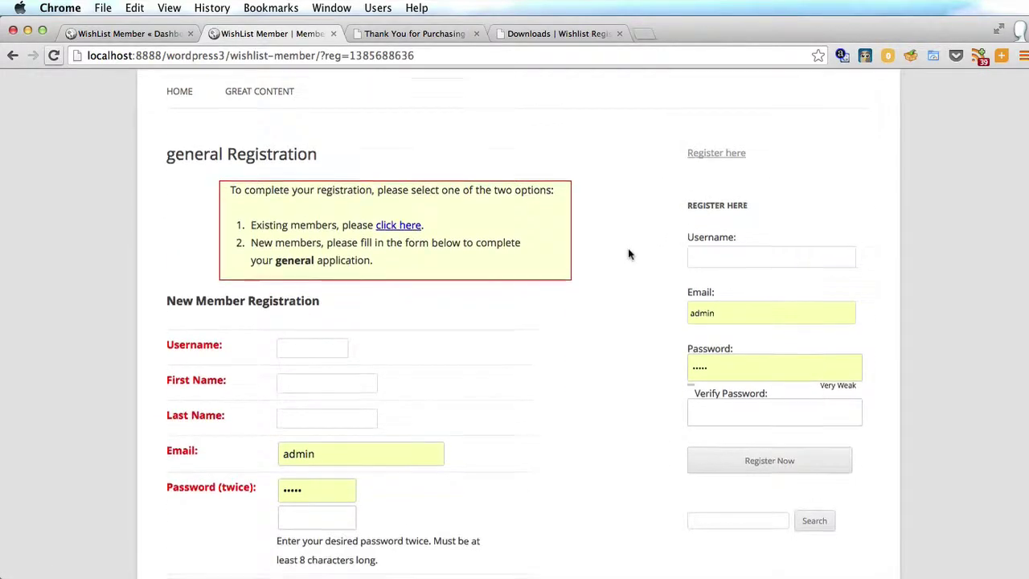
{"action": "scroll", "coordinate": [629, 254], "scroll_direction": "down", "scroll_amount": 2}
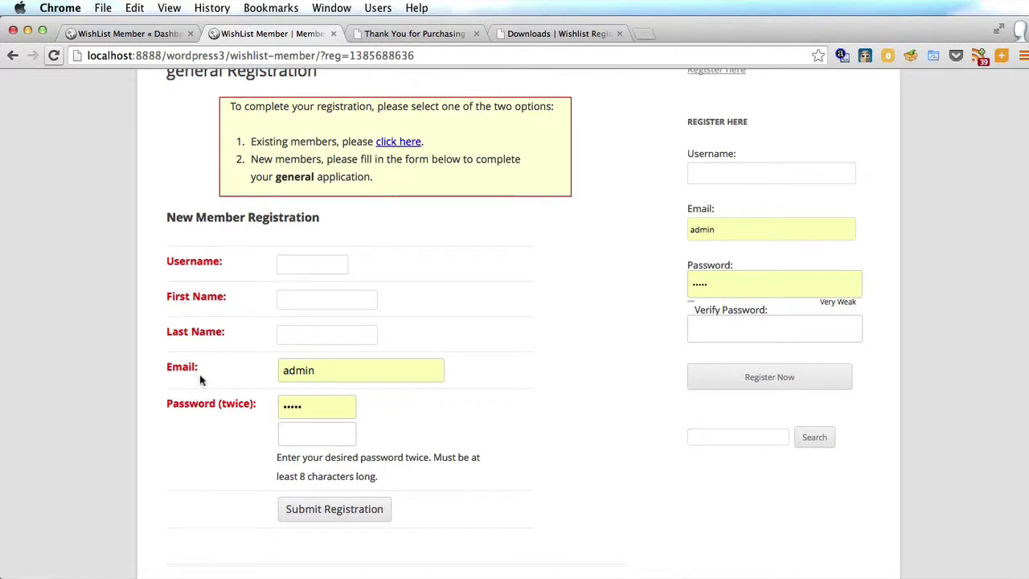
{"action": "scroll", "coordinate": [48, 355], "scroll_direction": "up", "scroll_amount": 5}
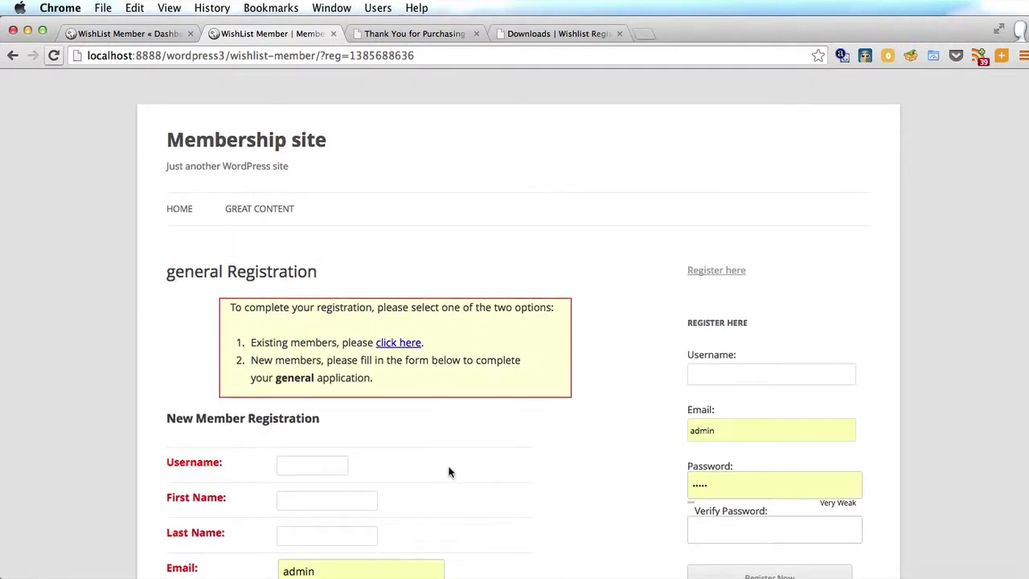
{"action": "scroll", "coordinate": [563, 418], "scroll_direction": "down", "scroll_amount": 3}
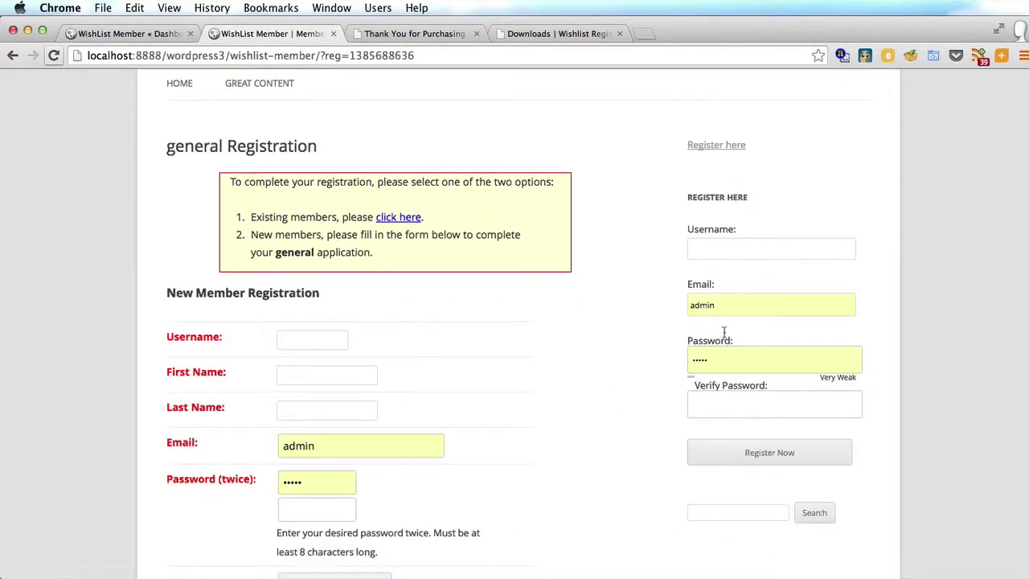
{"action": "scroll", "coordinate": [510, 234], "scroll_direction": "up", "scroll_amount": 2}
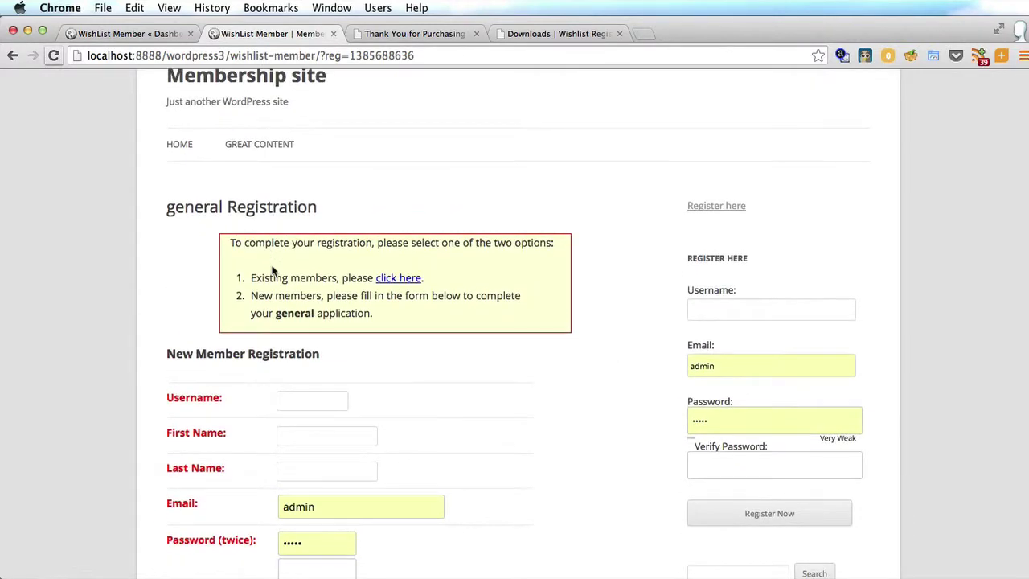